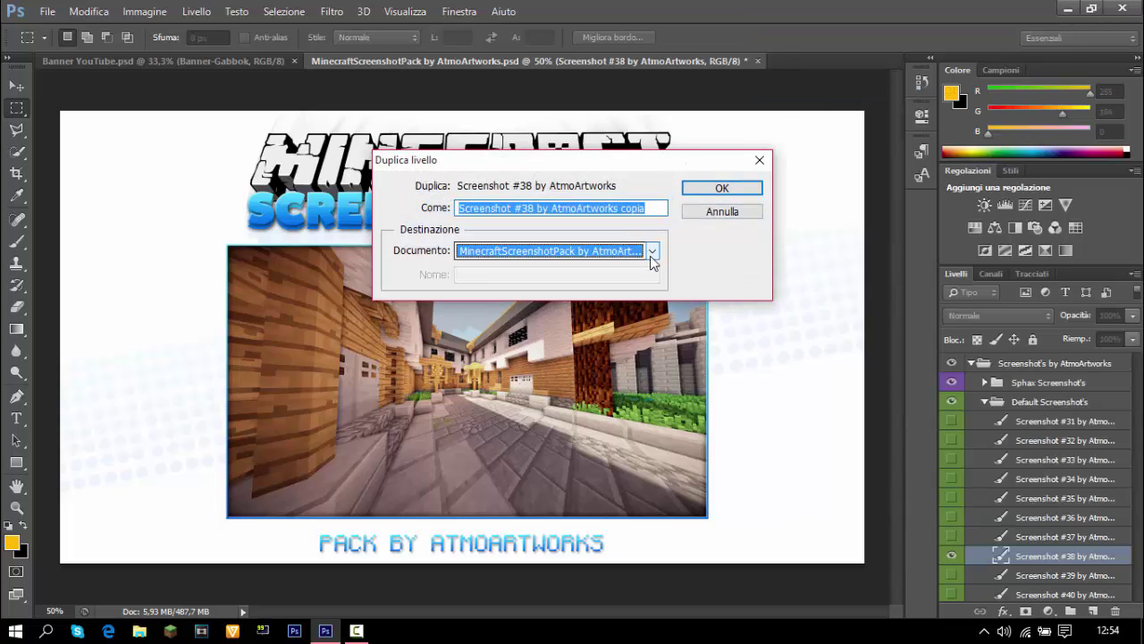
Duplicate the Screenshot #38 layer into Banner YouTube.psd and switch to that document
left_click(652, 256)
left_click(625, 270)
left_click(723, 187)
left_click(166, 61)
Reposition the Screenshot #38 layer and scale it with Free Transform to span the full width of the banner canvas
key("v")
left_click_drag(382, 292, 286, 278)
key("ctrl+t")
left_click_drag(417, 316, 401, 384)
left_click_drag(481, 323, 757, 168)
key("Return")
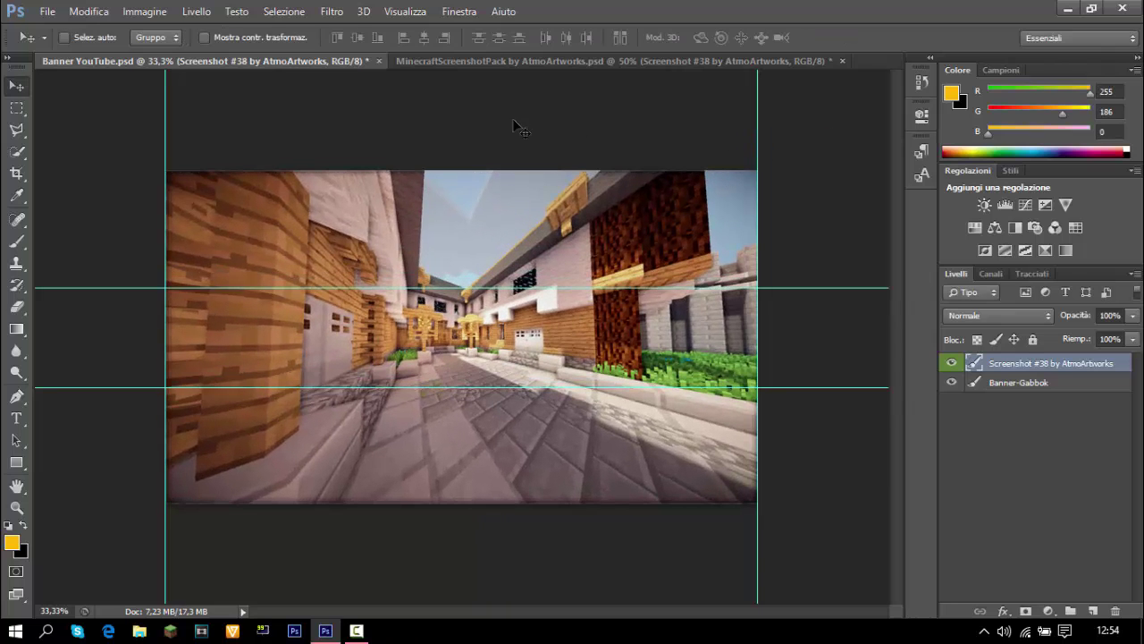
Copy the strip between the guides from Screenshot #38 to a new layer using the Polygonal Lasso, then delete the full screenshot layer
left_click(14, 131)
left_click(81, 141)
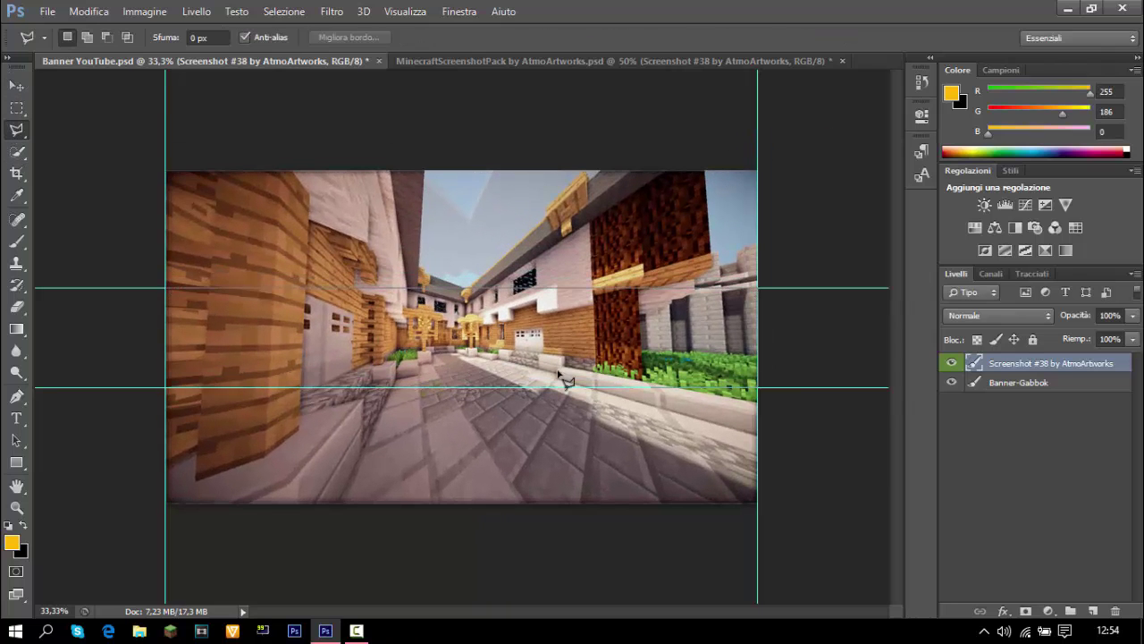
double_click(175, 338)
right_click(347, 261)
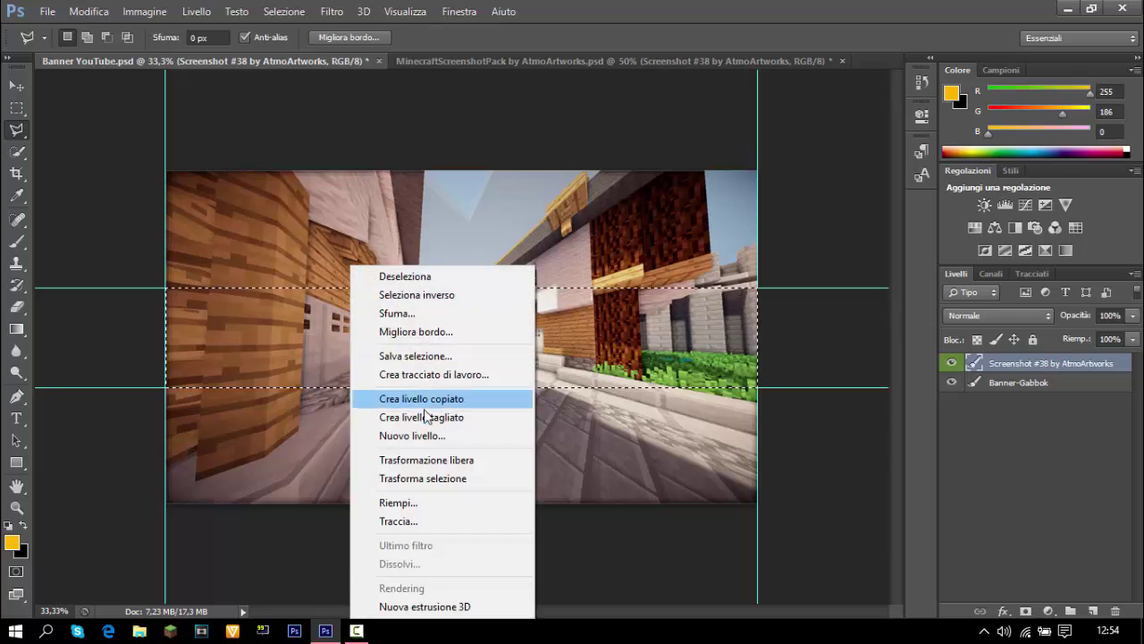
left_click(409, 396)
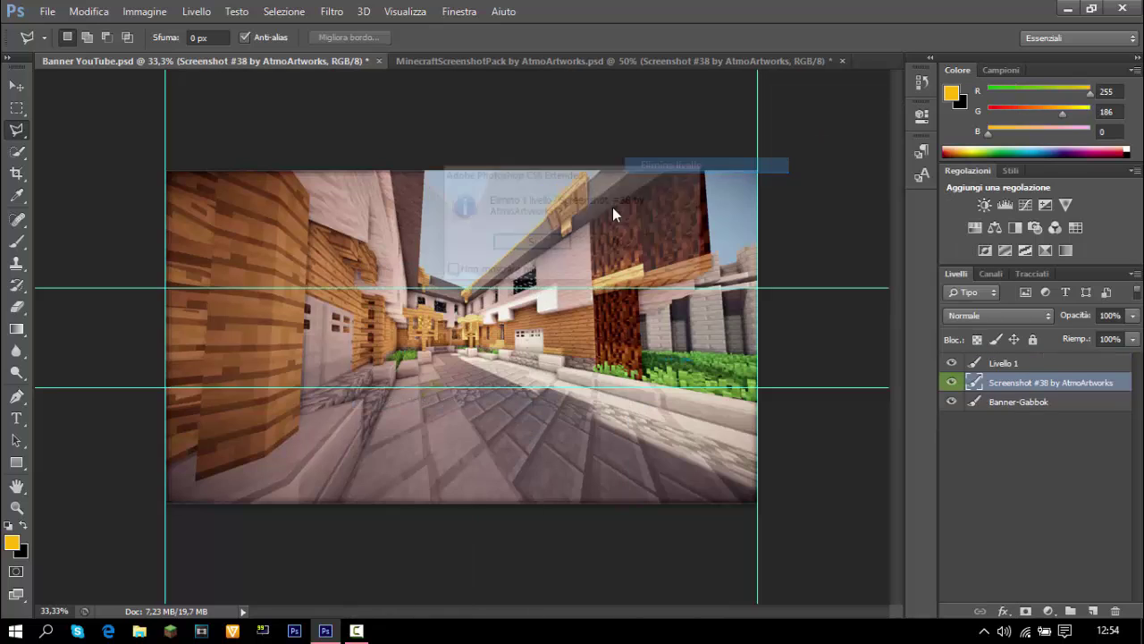
key("Return")
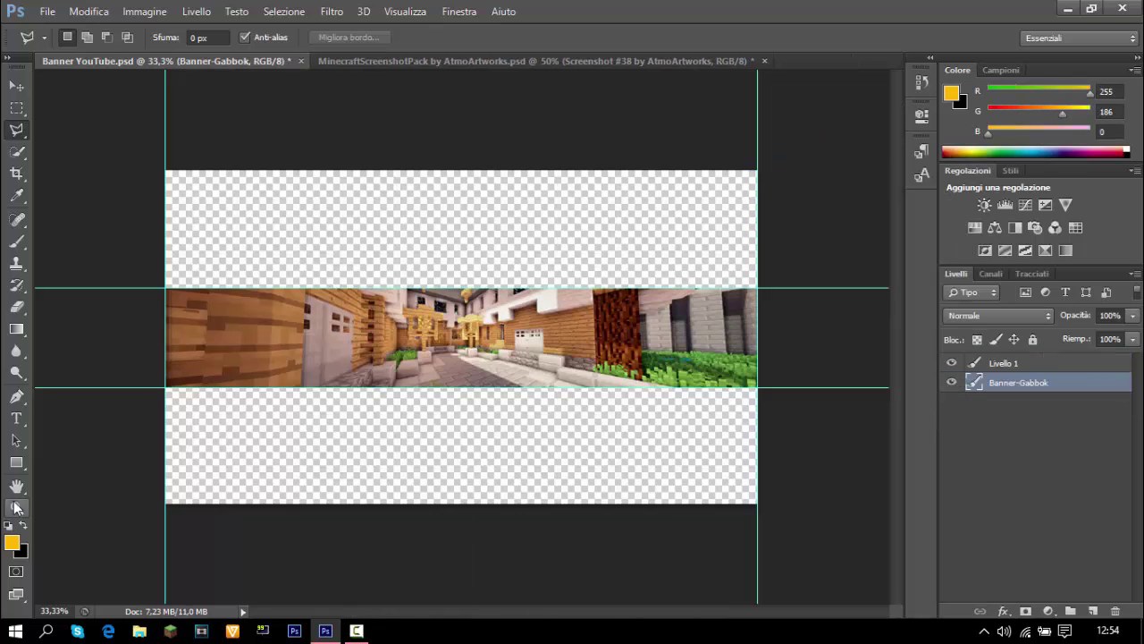
Add the orange text "Fra" with a black stroke and drop shadow, placing it near the upper middle of the image strip
left_click(14, 508)
left_click(327, 388)
left_click_drag(474, 613, 514, 617)
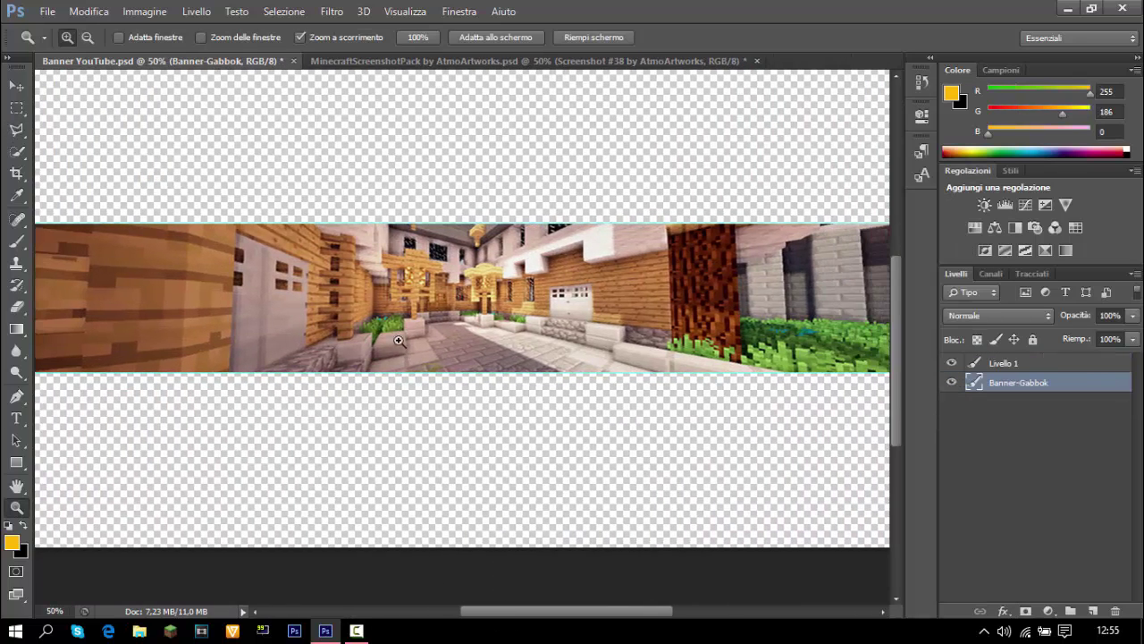
left_click(16, 86)
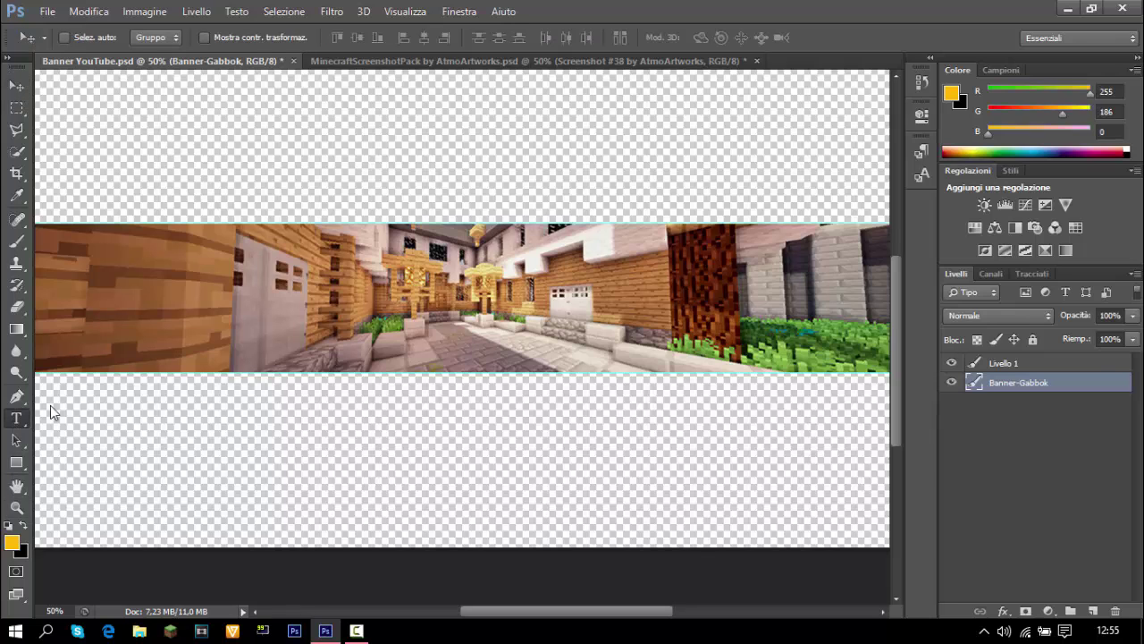
left_click(16, 417)
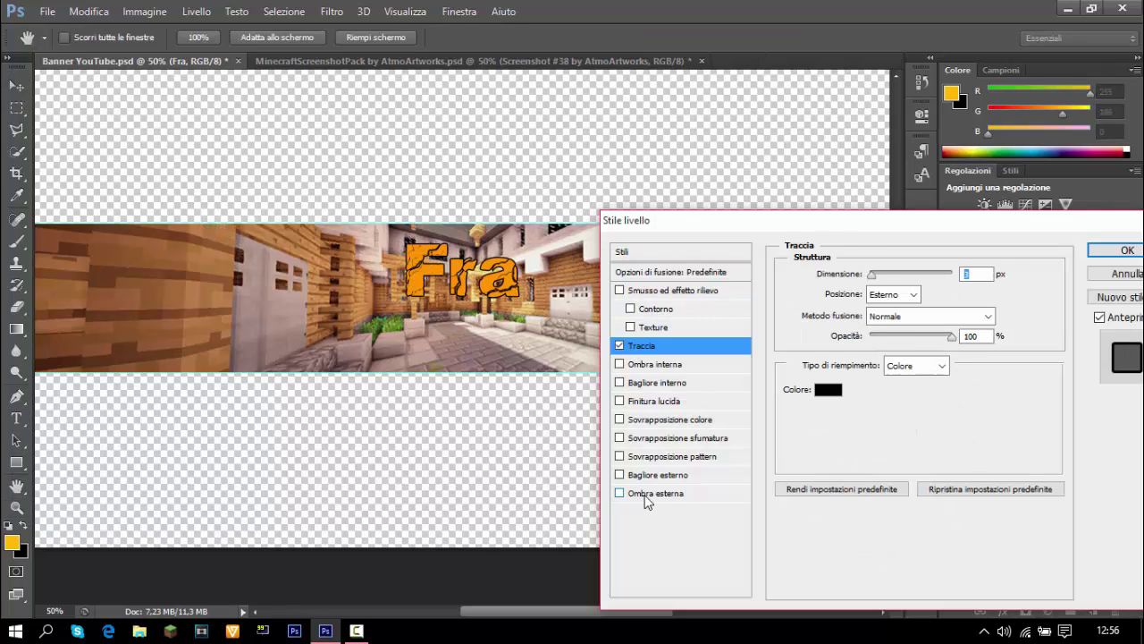
left_click(646, 497)
left_click(1127, 251)
left_click_drag(510, 276, 505, 266)
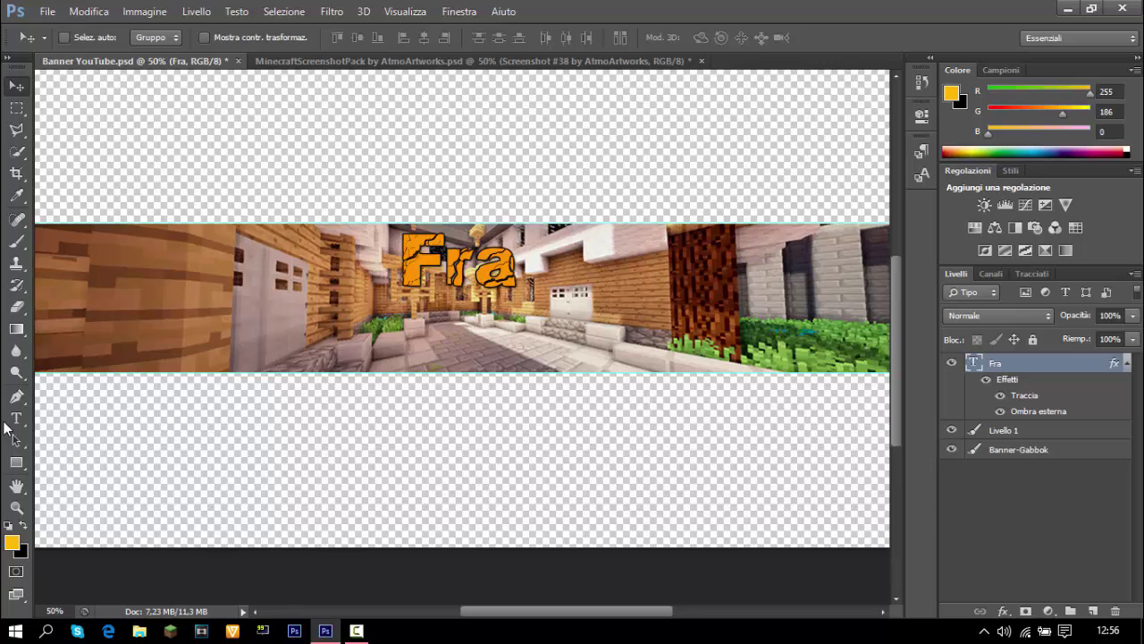
Create a separate 150 pt orange text reading "THE" and place it directly below "Fra" on the strip
left_click(16, 418)
left_click_drag(339, 95, 682, 215)
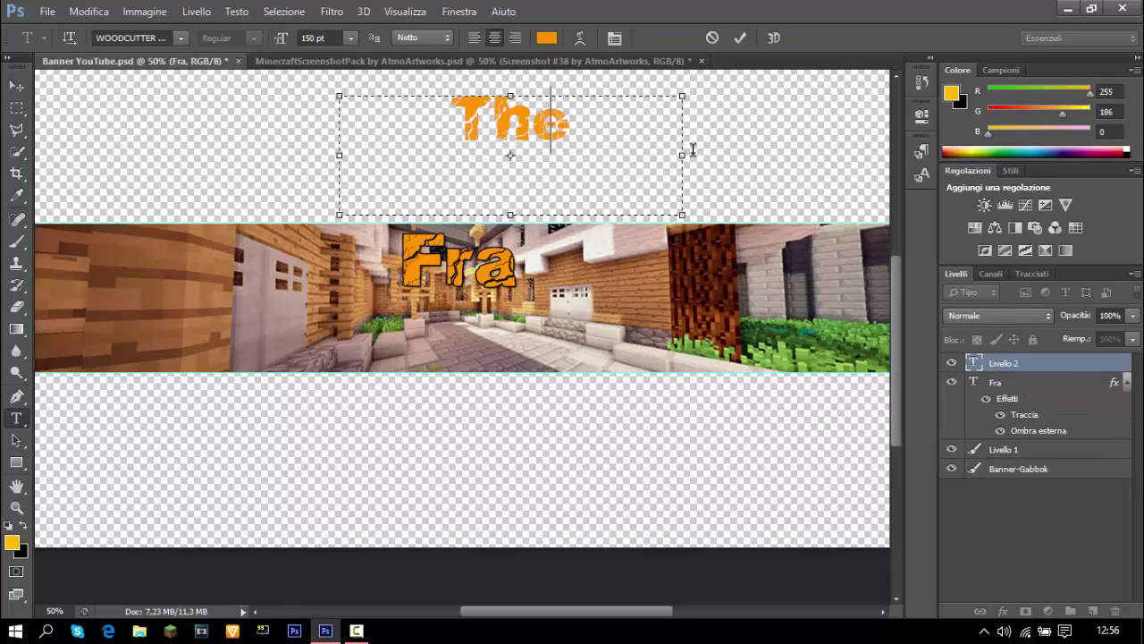
key("BackSpace")
key("BackSpace")
type("HE")
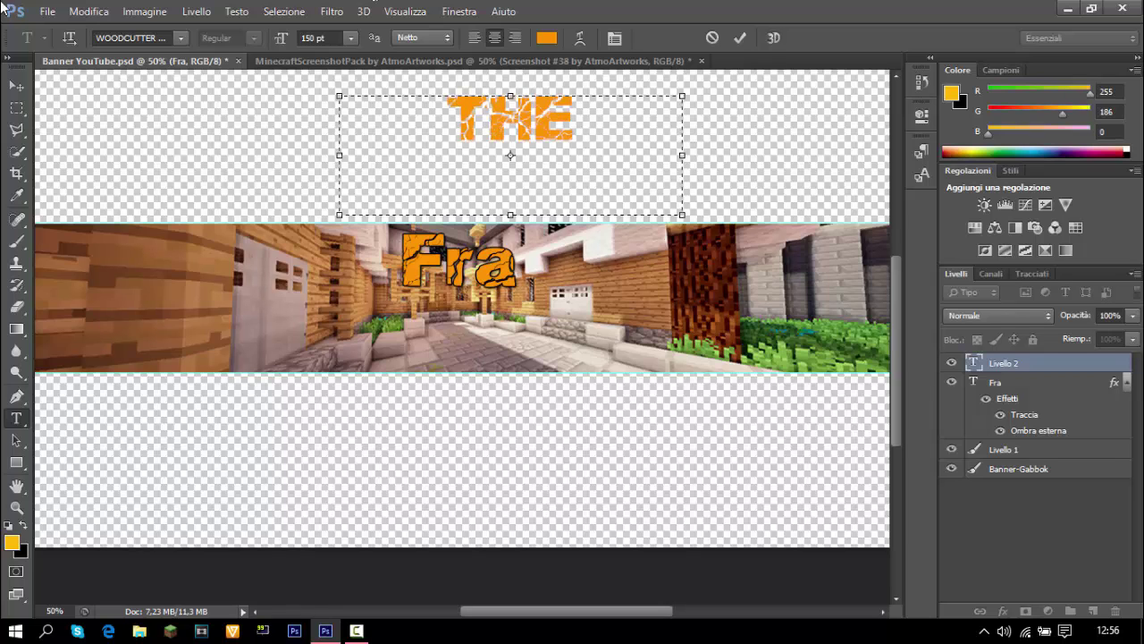
left_click(17, 85)
left_click_drag(491, 171, 447, 349)
Give the "THE" text a stroke and a drop shadow, and nudge it slightly under "Fra"
right_click(615, 195)
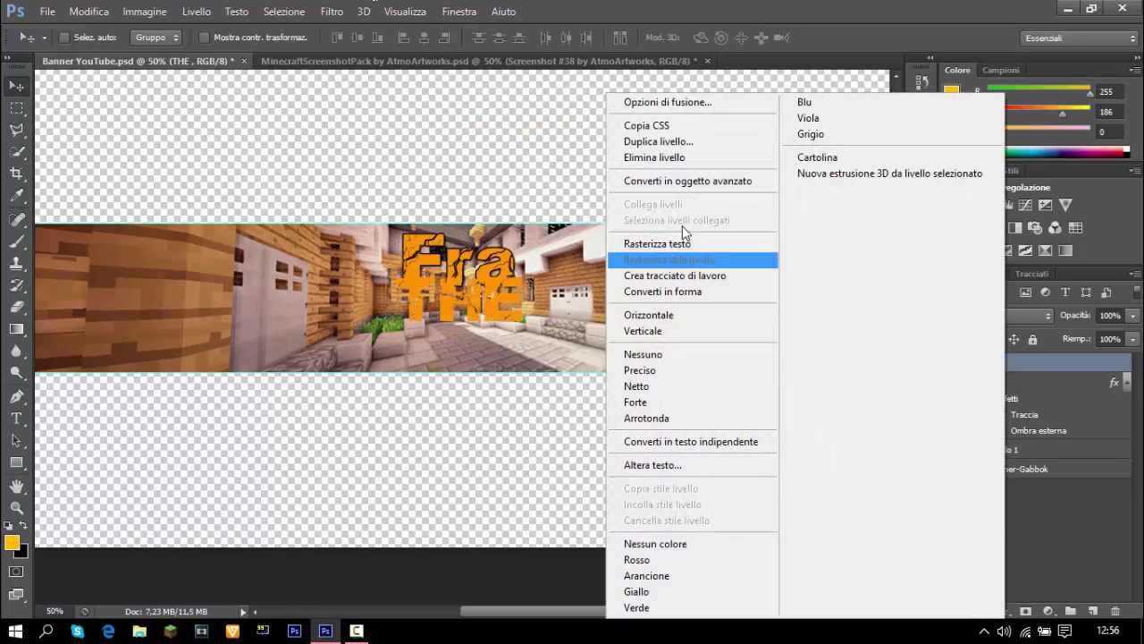
left_click(668, 102)
left_click(640, 345)
left_click(655, 491)
left_click(1121, 250)
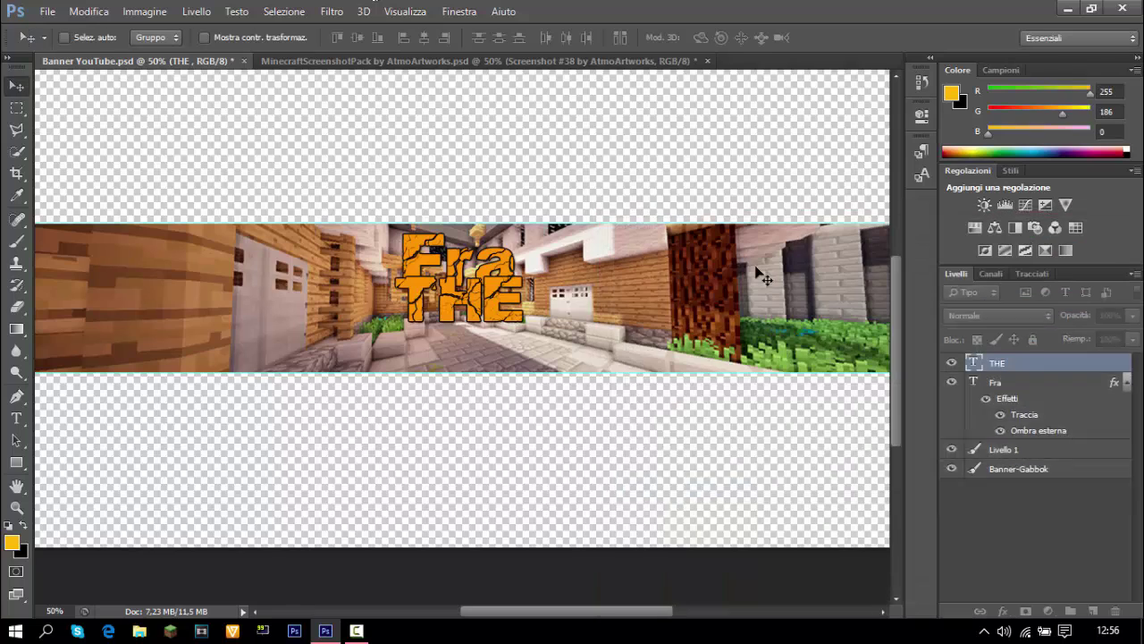
left_click_drag(516, 307, 517, 309)
Create a 150 pt orange text reading "Pro" in the empty area above the image strip
key("t")
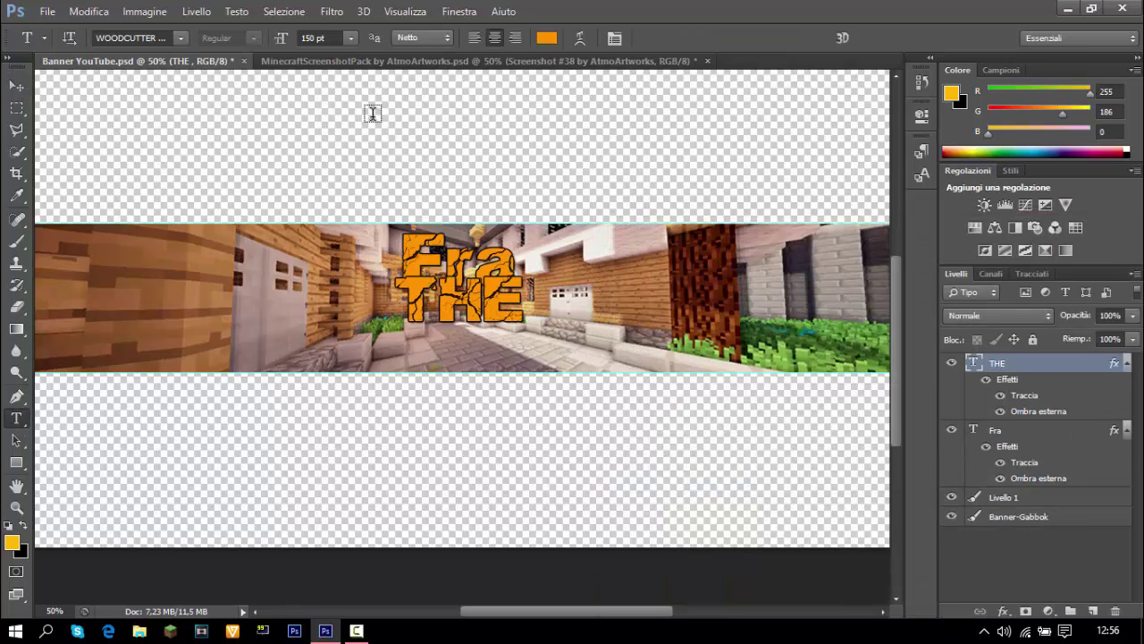
left_click_drag(315, 92, 676, 221)
type("Pro")
left_click(16, 108)
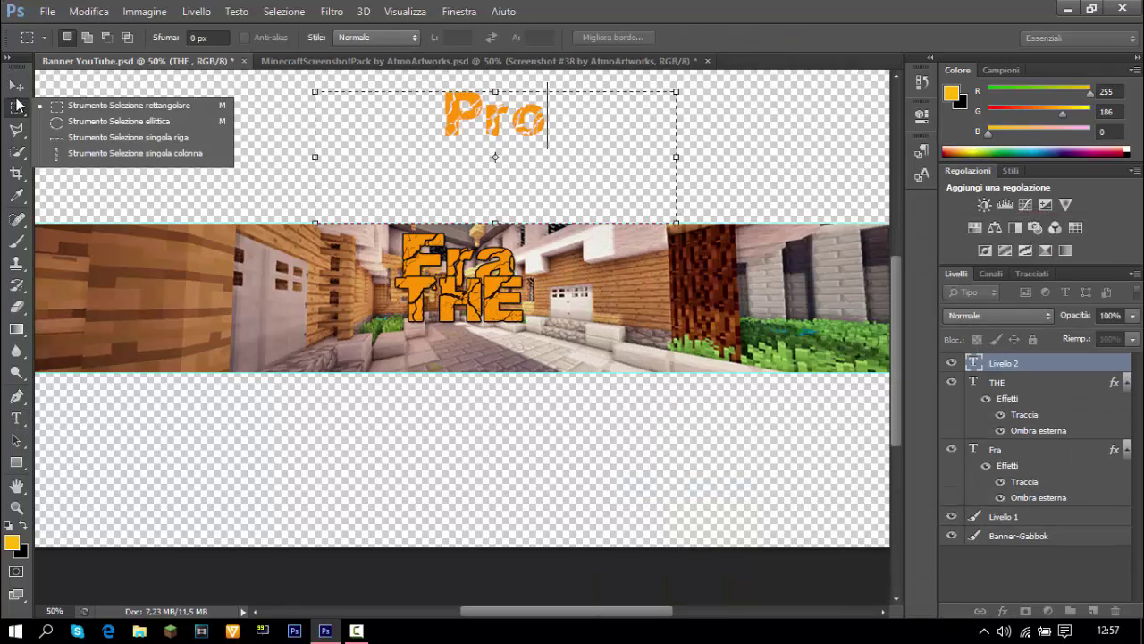
left_click(16, 86)
left_click_drag(452, 93, 453, 124)
Give the "Pro" text a stroke and a drop shadow and move it directly below "THE"
right_click(1044, 364)
left_click(720, 102)
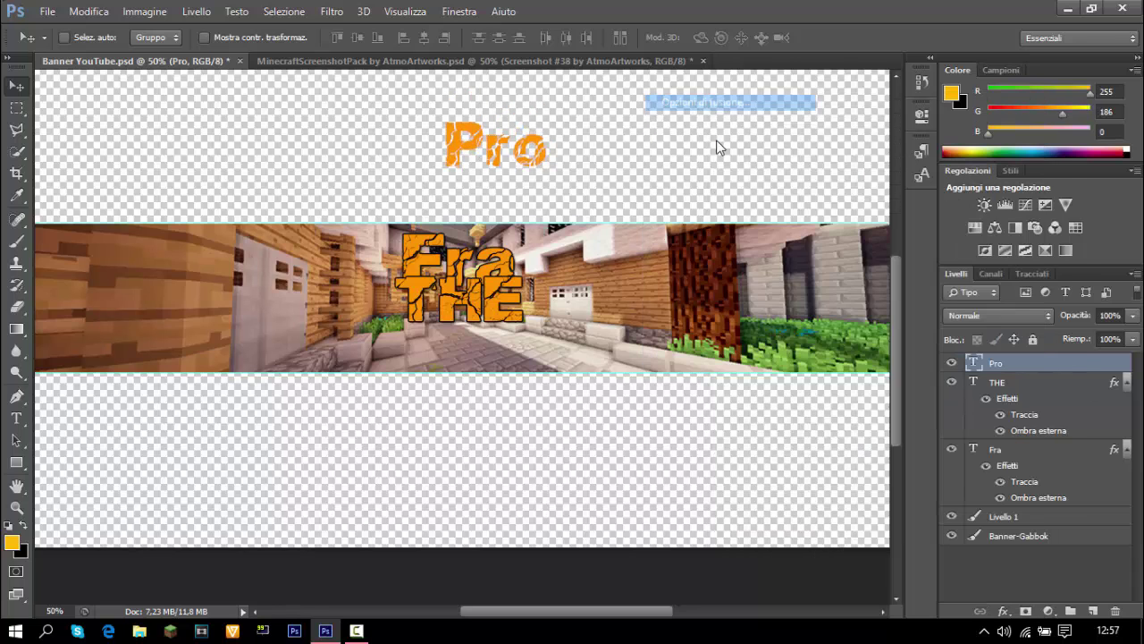
left_click(641, 345)
left_click(645, 493)
left_click(1102, 253)
left_click_drag(482, 139, 446, 324)
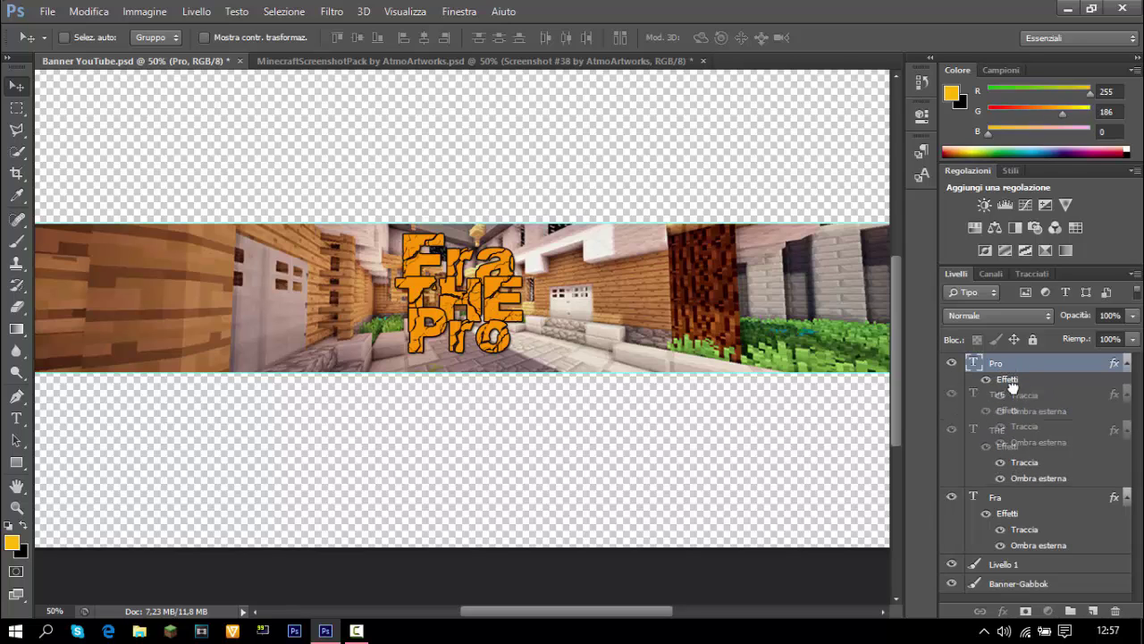
Move the THE layer above the Pro layer and collapse the effects lists of all three text layers
left_click_drag(1011, 384, 1025, 366)
left_click(1128, 363)
left_click(1127, 381)
left_click(1128, 401)
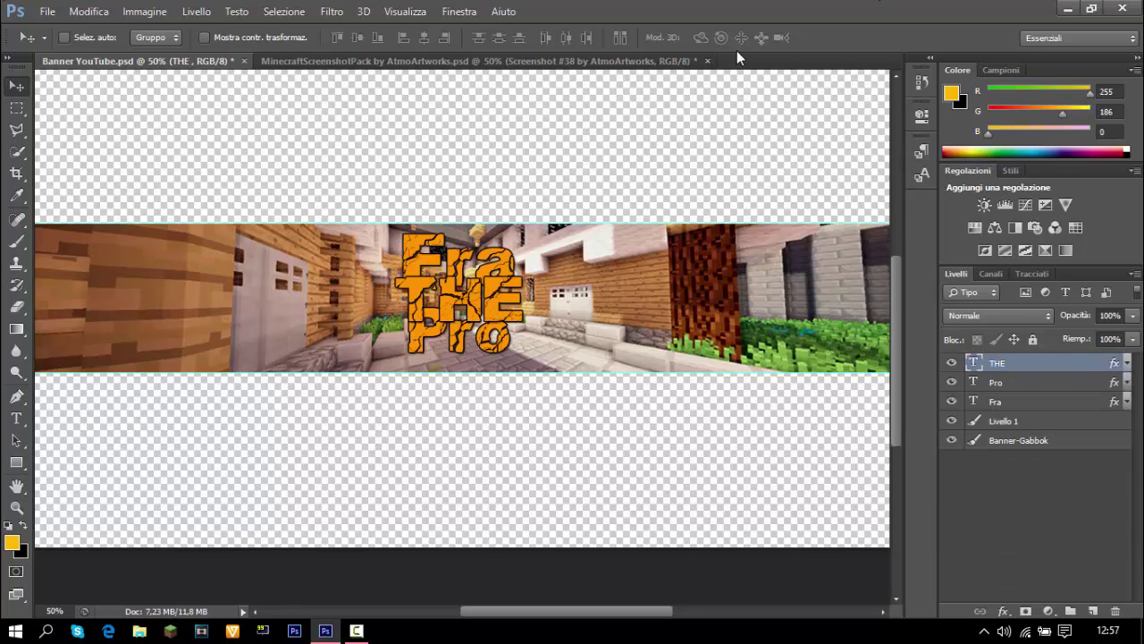
Rasterize the Fra text layer and apply the Spherize filter in Normal mode with a factor close to zero
right_click(1003, 399)
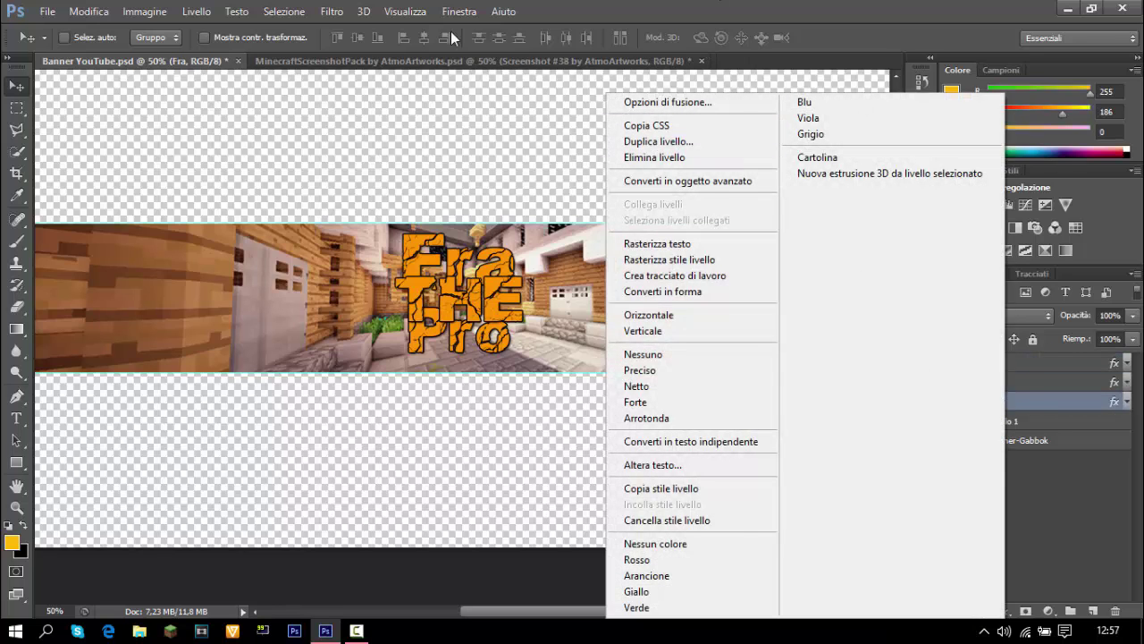
left_click(332, 11)
mouse_move(416, 233)
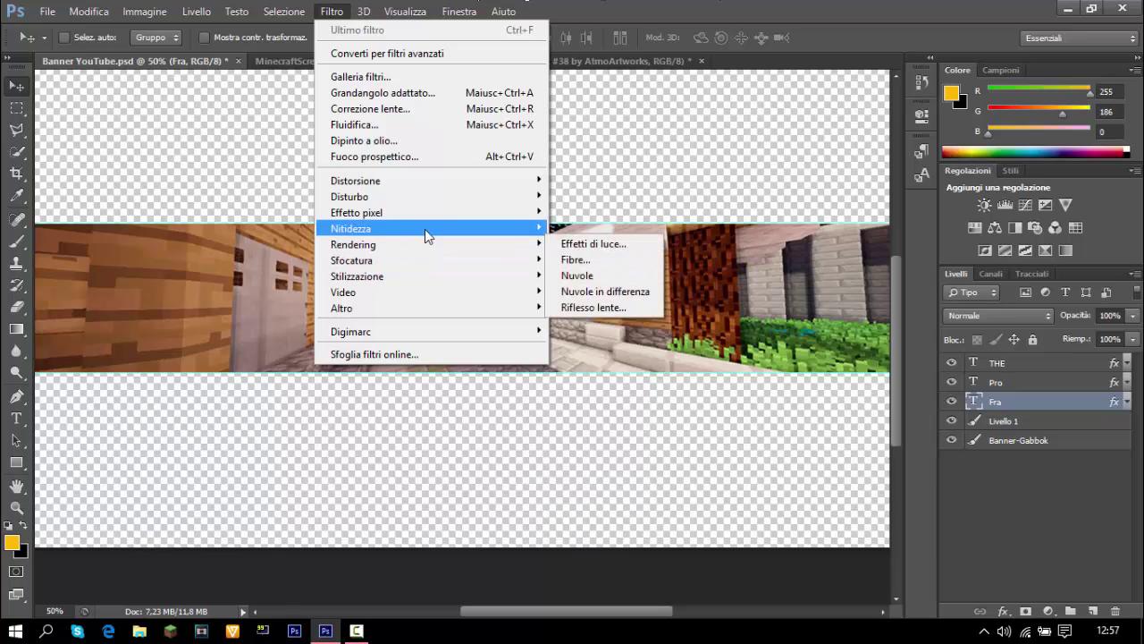
mouse_move(463, 179)
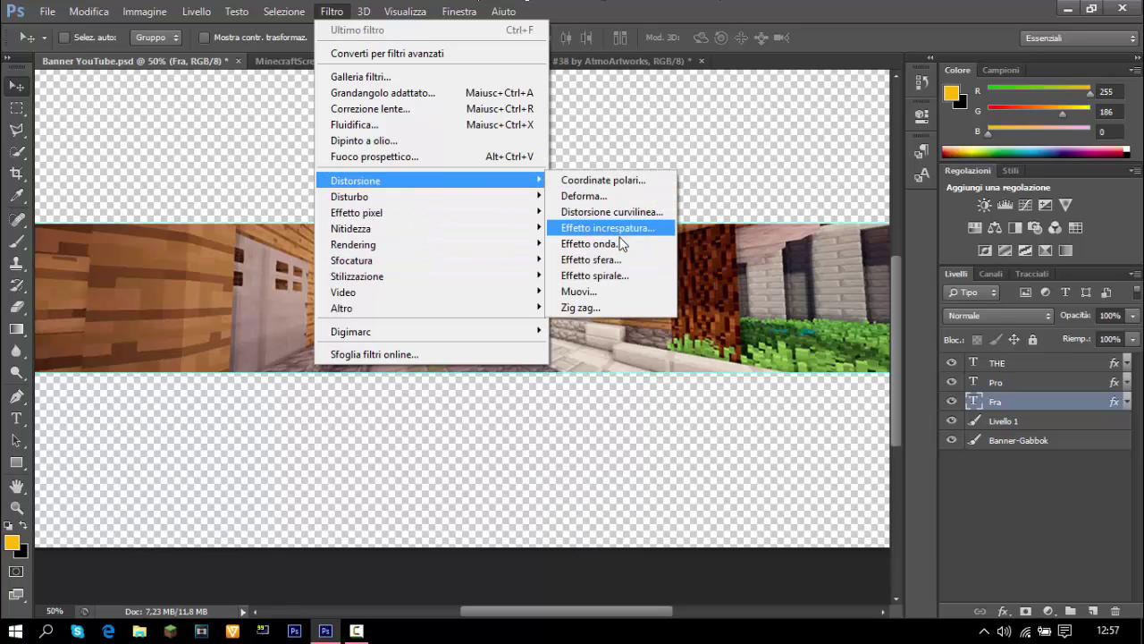
left_click(590, 259)
left_click(547, 247)
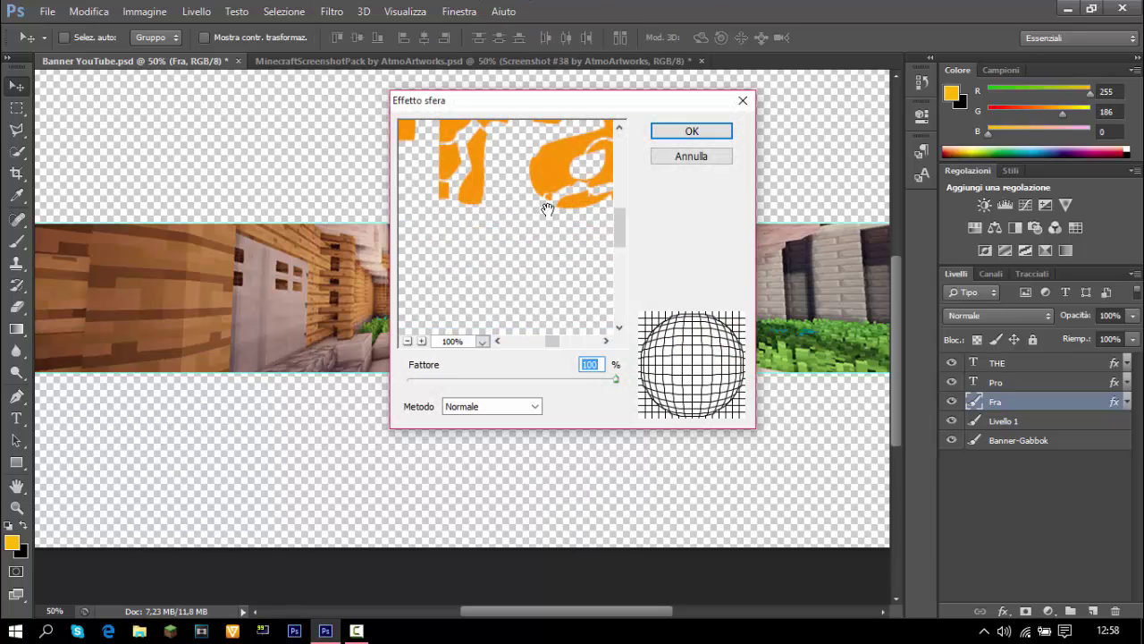
left_click_drag(547, 209, 531, 248)
type("-16")
left_click_drag(499, 382, 522, 383)
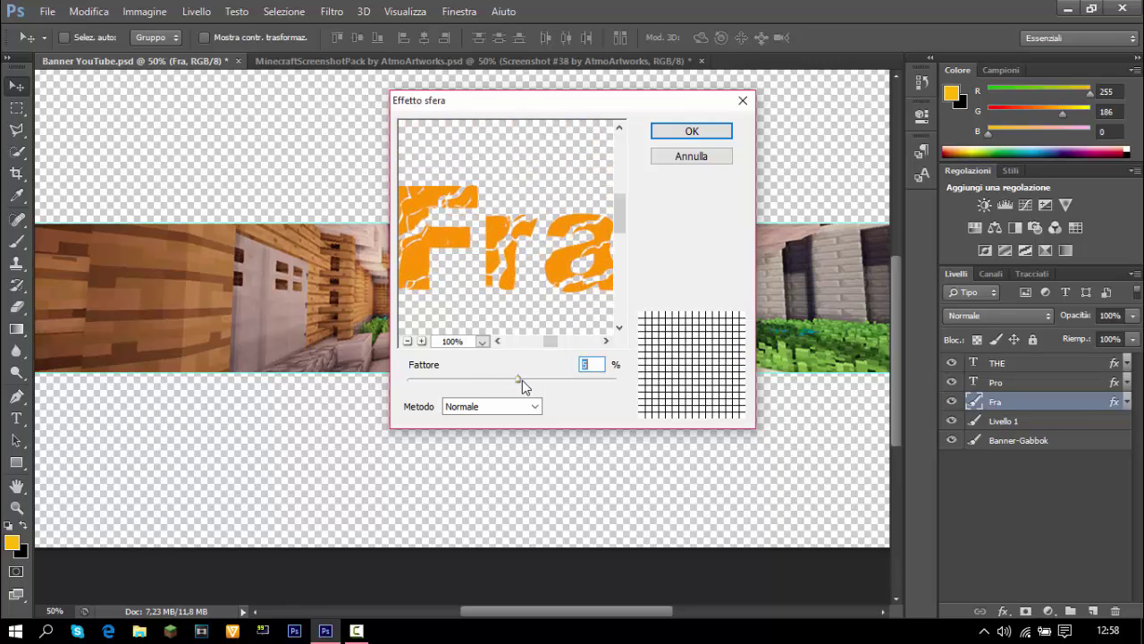
key("Return")
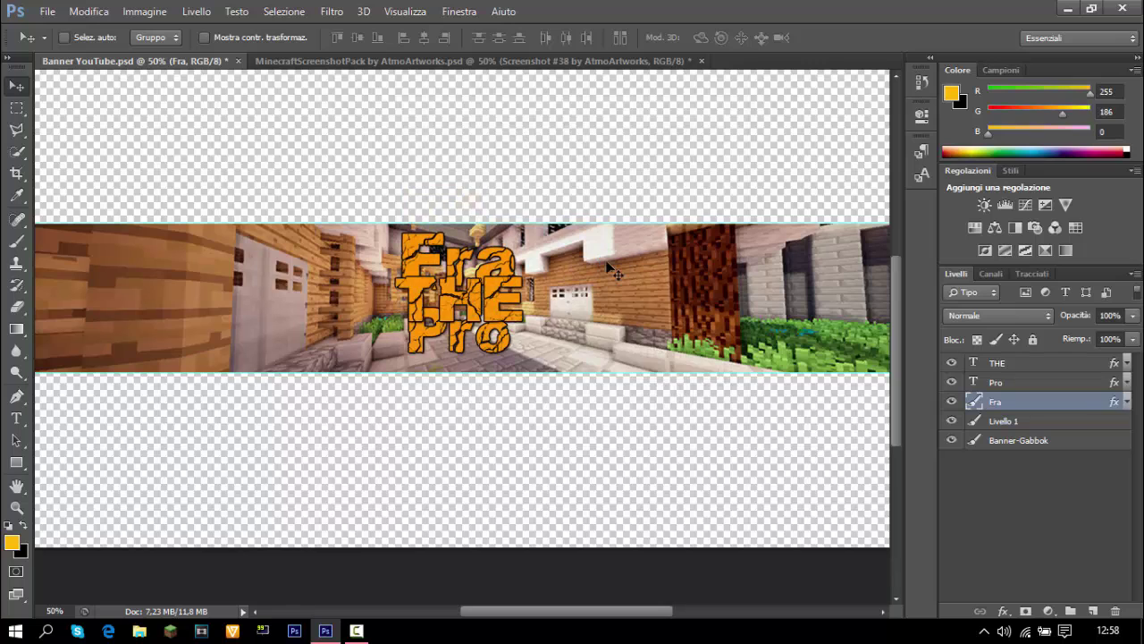
left_click(331, 11)
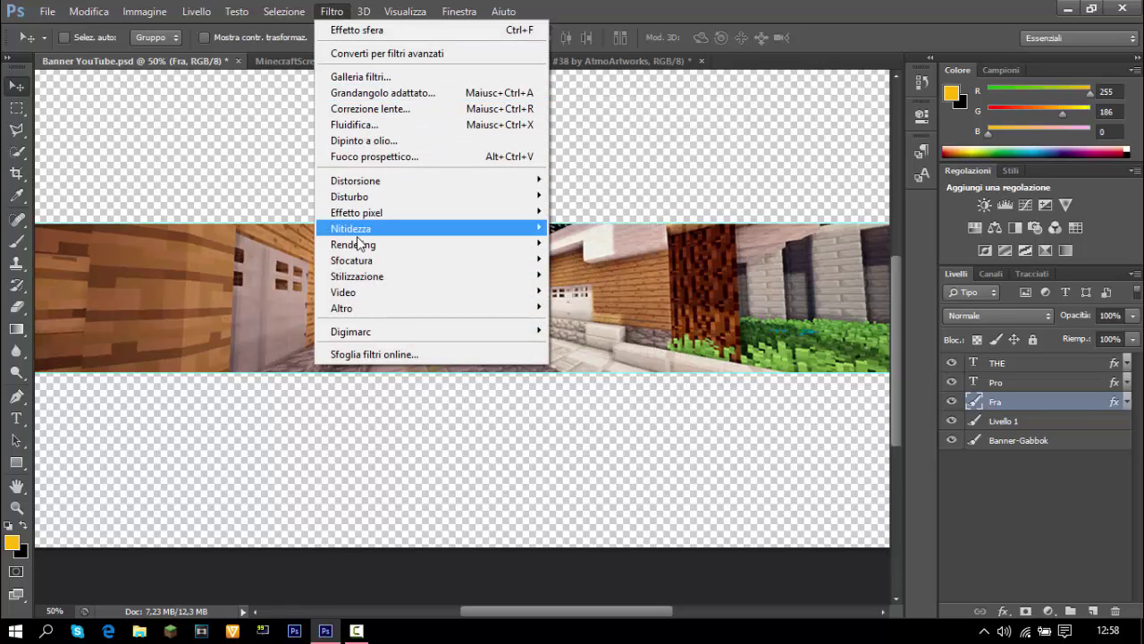
mouse_move(464, 268)
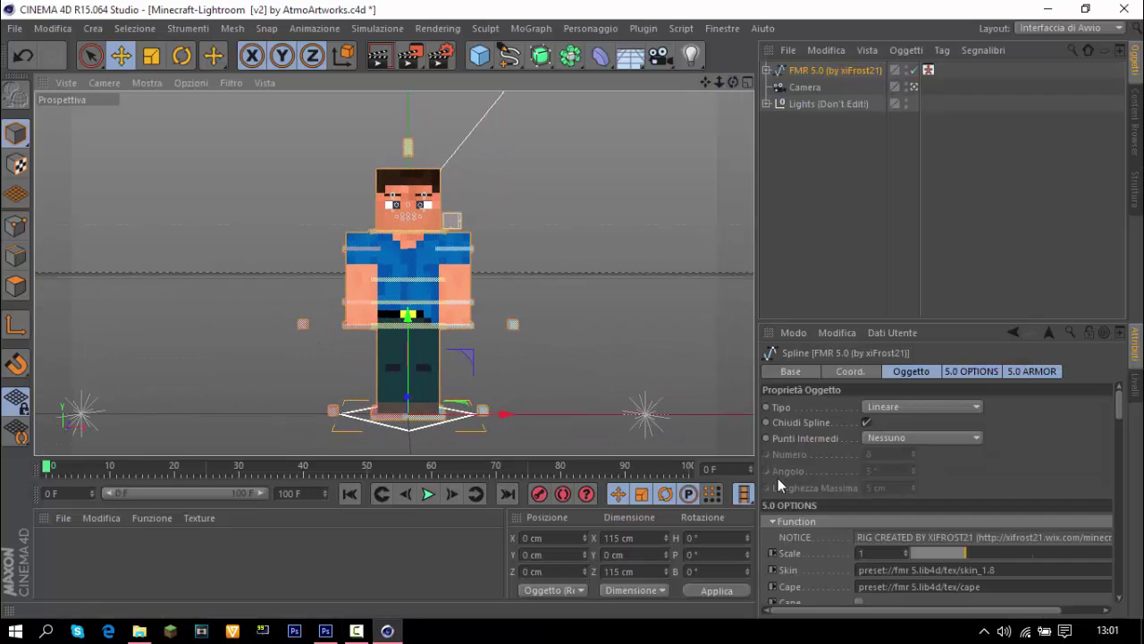
In Cinema 4D, load a custom skin file from the YouTube folder's Skin smontate subfolder onto the FMR 5.0 rig
scroll(781, 474, "down", 5)
left_click_drag(973, 613, 1024, 614)
left_click(1091, 470)
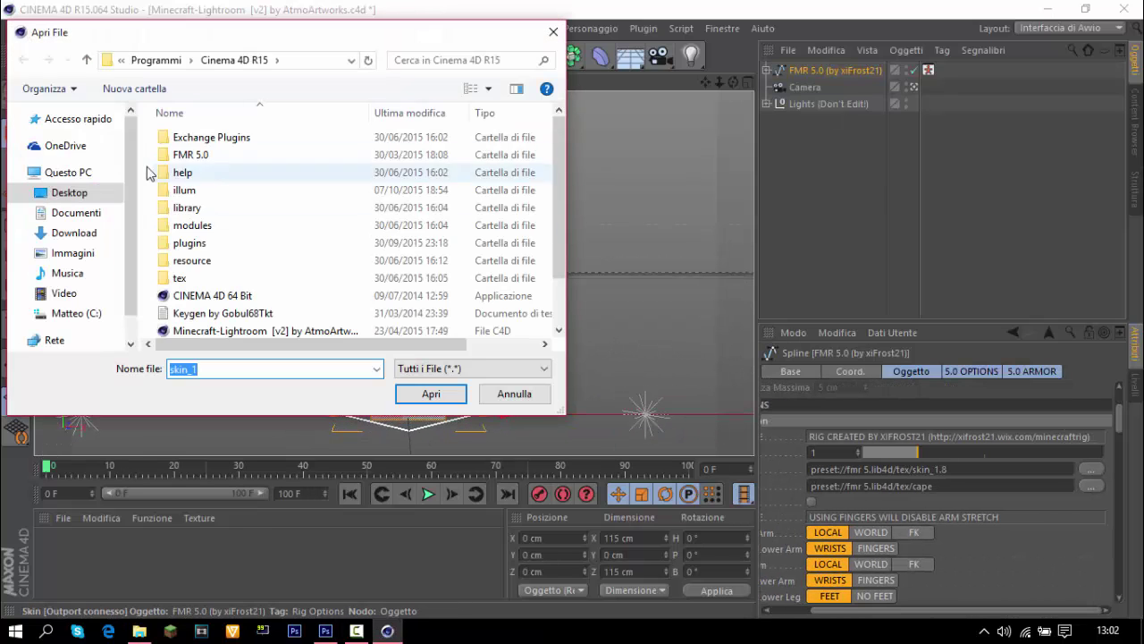
left_click(70, 192)
double_click(402, 156)
scroll(329, 210, "down", 1)
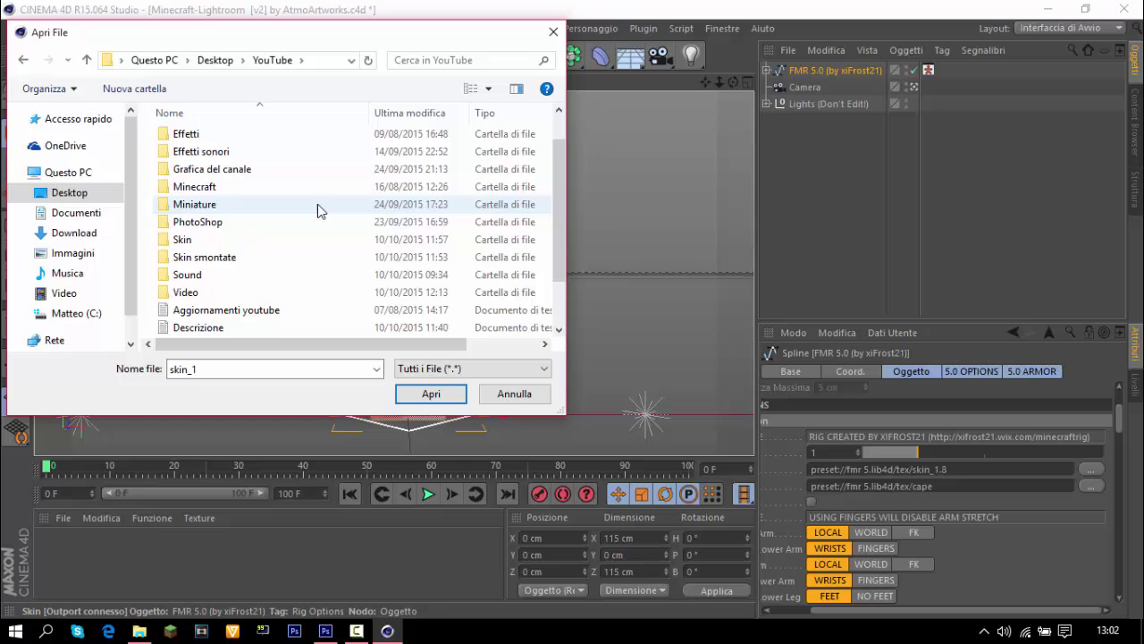
double_click(323, 255)
double_click(225, 217)
Switch off the rig's mouth, eyebrows and other separate facial features in its face options
scroll(772, 483, "down", 5)
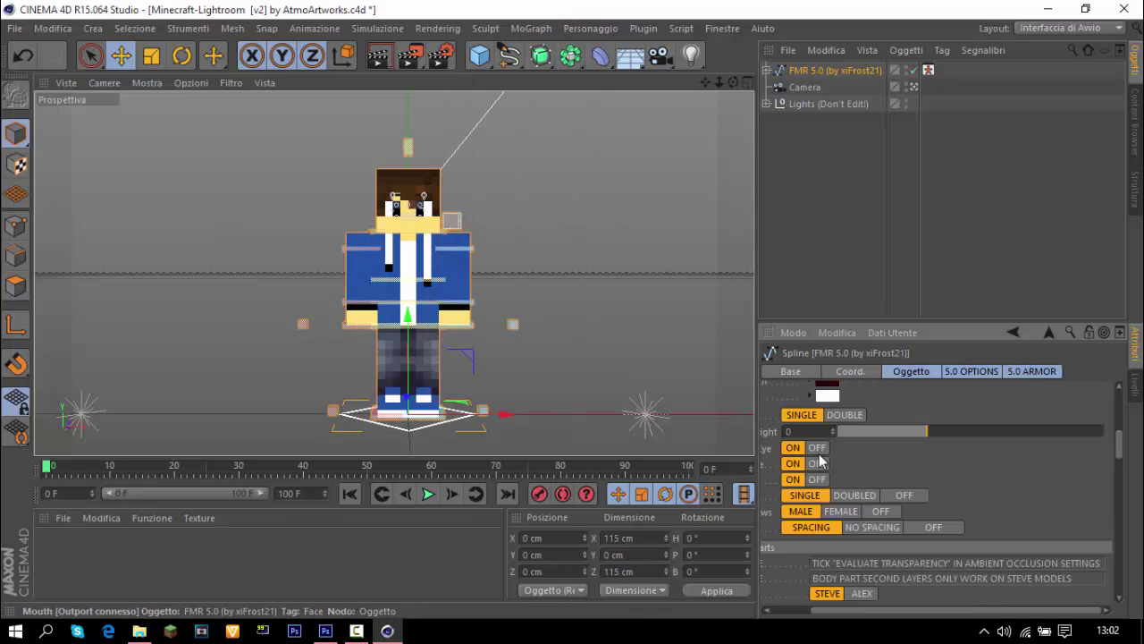
left_click_drag(734, 83, 639, 123)
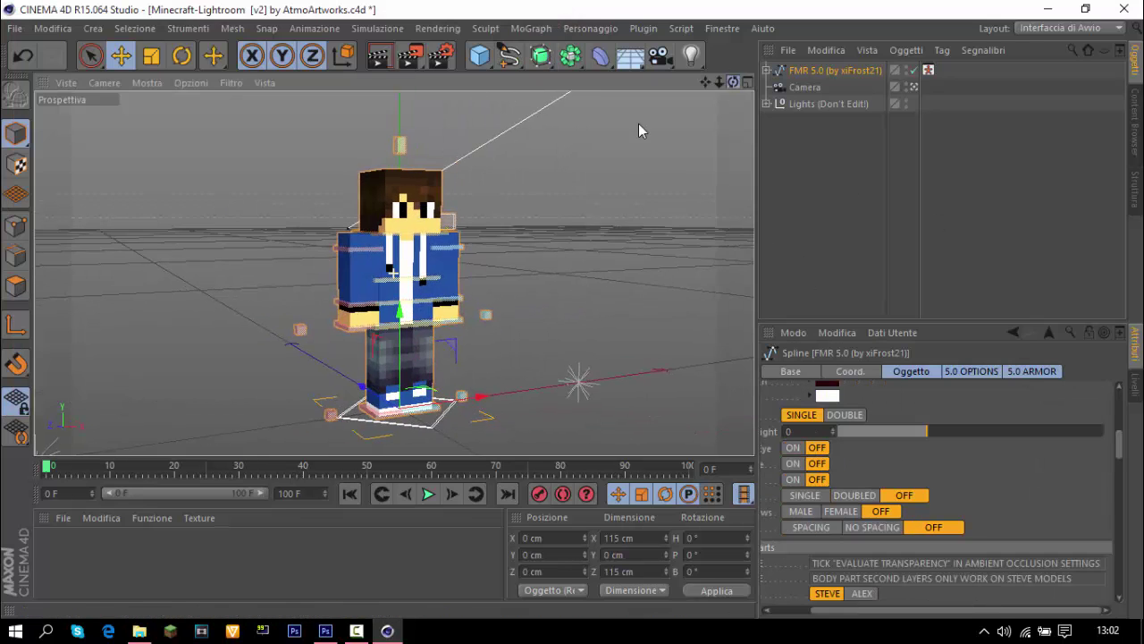
Select the character's neck control and rotate it to tilt the head
scroll(638, 123, "up", 4)
left_click_drag(705, 82, 730, 46)
scroll(394, 273, "up", 5)
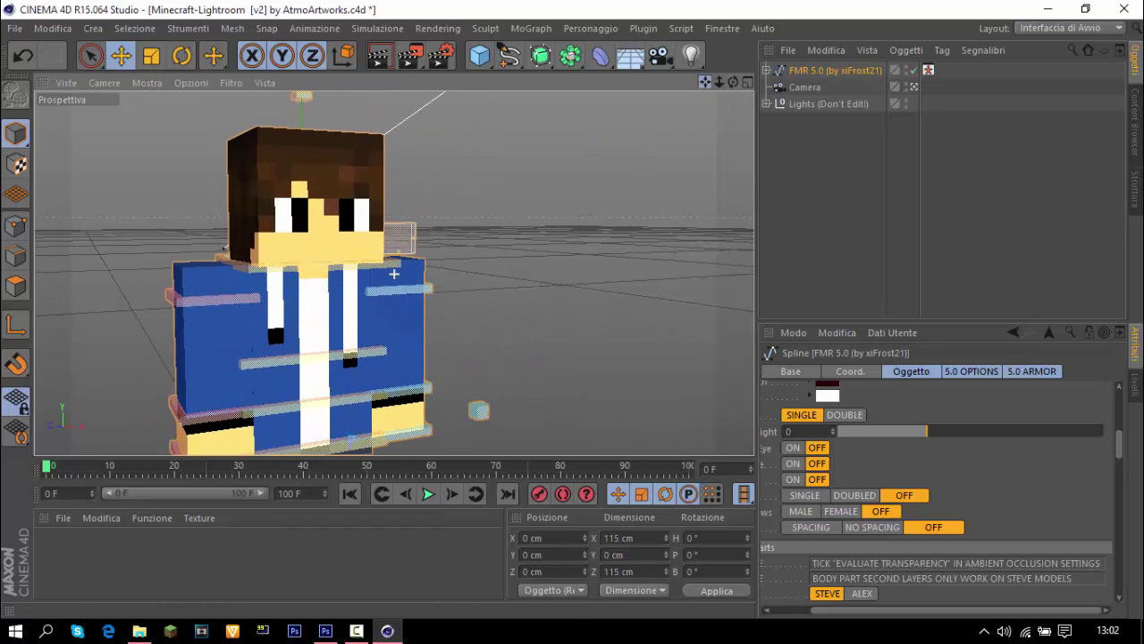
left_click(371, 236)
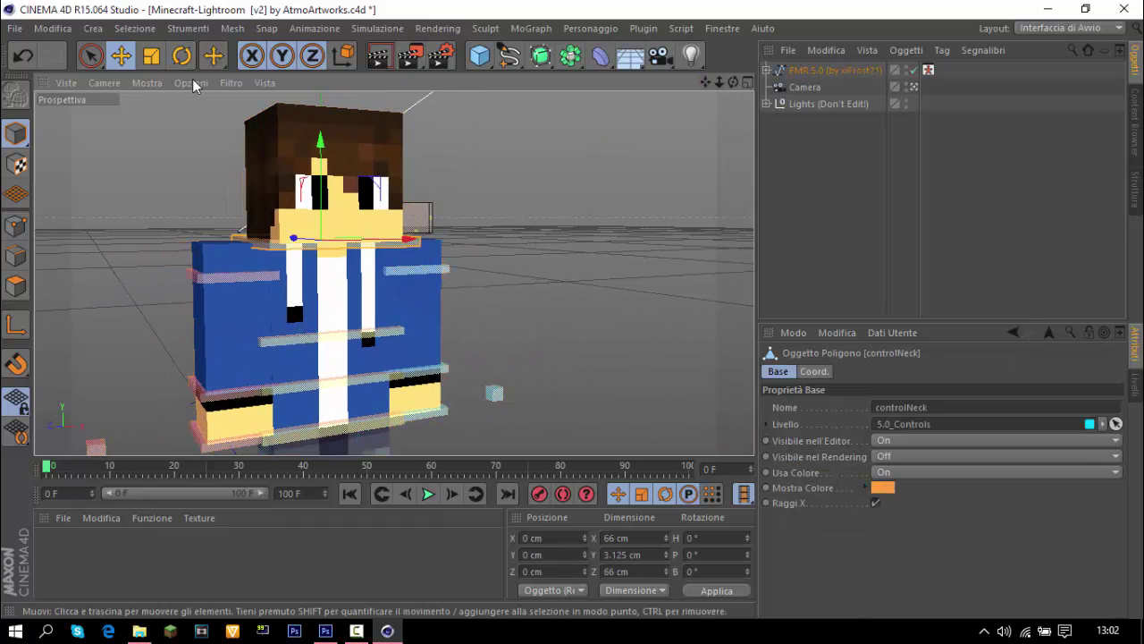
left_click(182, 57)
mouse_move(364, 243)
left_mouse_down()
mouse_move(348, 238)
mouse_move(377, 242)
mouse_move(365, 255)
left_mouse_up()
Move the control at the character's right hand sideways to pose the arm
left_click(120, 57)
left_click(241, 438)
left_click_drag(233, 404, 270, 402)
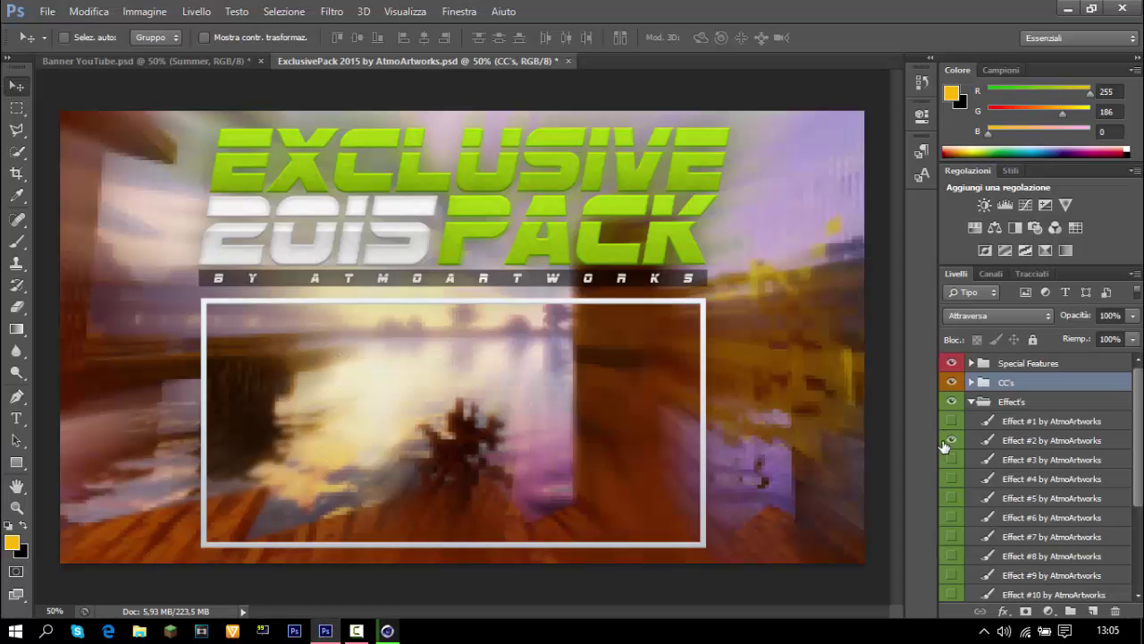
In the Photoshop ExclusivePack document, hide Effect #2 and preview Effects #3 to #8 one at a time
left_click(952, 440)
left_click(952, 459)
left_click(952, 459)
left_click(955, 479)
left_click(955, 479)
left_click(955, 497)
left_click(955, 498)
left_click(953, 518)
left_click(953, 519)
left_click(954, 537)
left_click(954, 536)
left_click(954, 557)
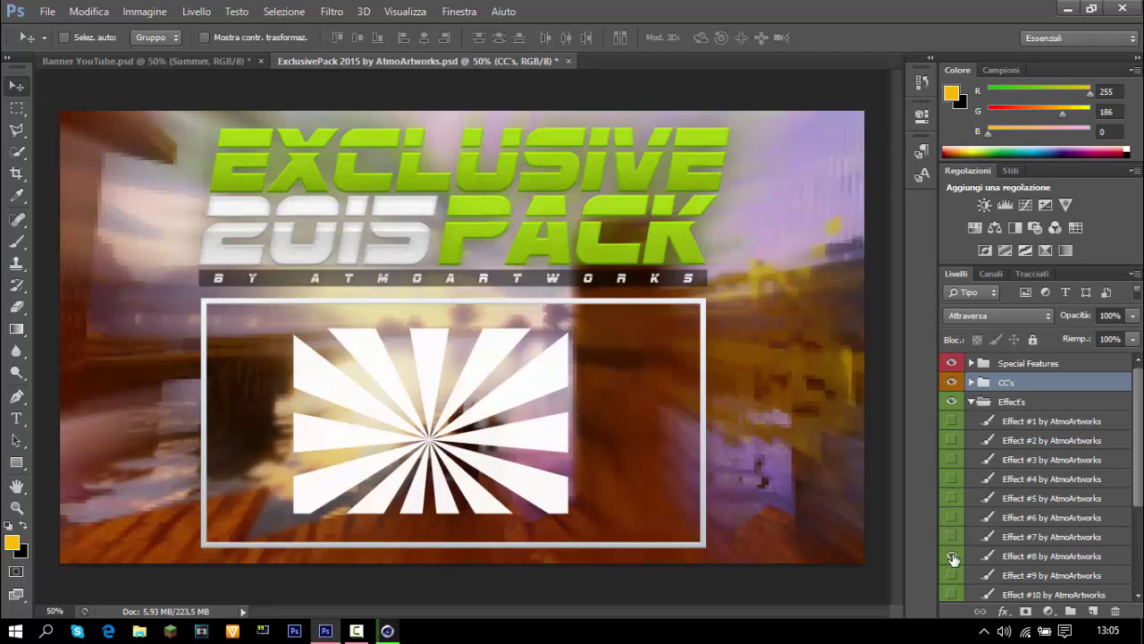
left_click(953, 557)
Show Effect #7, duplicate its layer into Banner YouTube.psd and switch to that document
left_click(954, 537)
right_click(1009, 538)
left_click(657, 130)
left_click(640, 251)
left_click(617, 268)
left_click(722, 191)
left_click(223, 61)
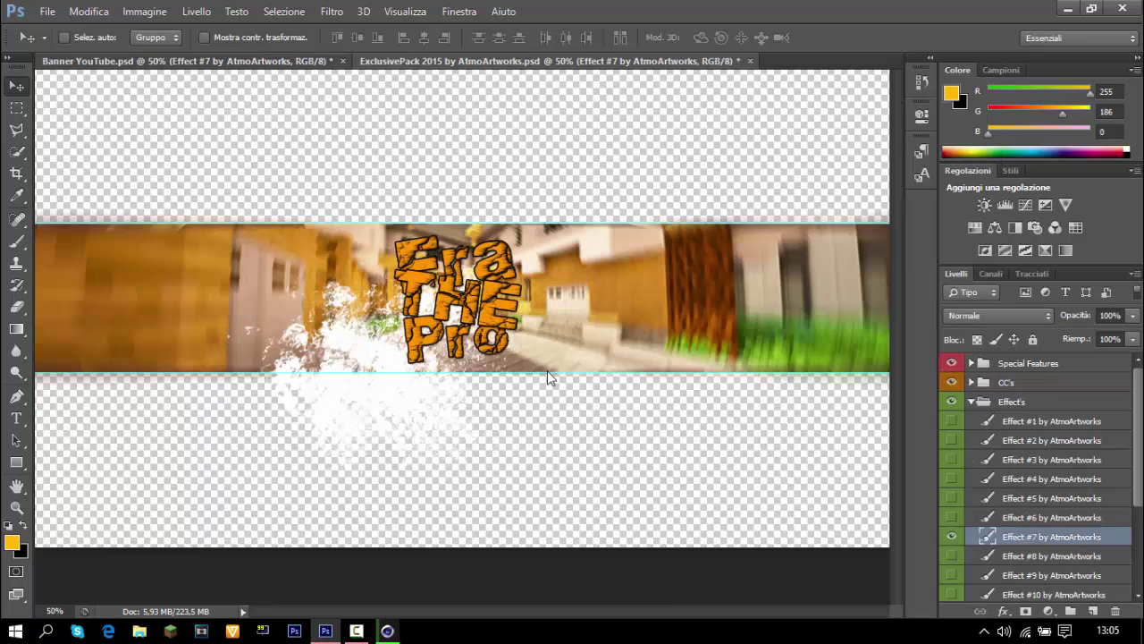
Move the Effect #7 splash behind the Fra THE Pro text and scale it to 103.02% width and 58.24% height, fitting the banner strip
left_click_drag(398, 398, 458, 327)
key("ctrl+t")
left_click_drag(299, 161, 290, 223)
left_click_drag(462, 421, 464, 364)
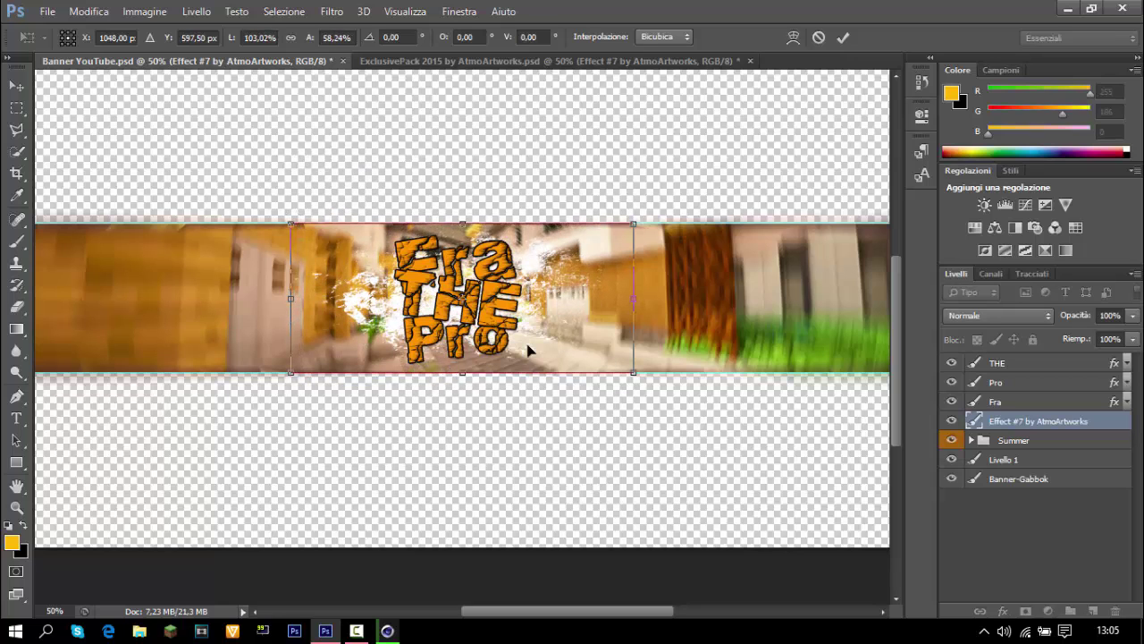
key("Return")
Add a Color Overlay to the Effect #7 layer, trying cyan and orange-red before settling on white
right_click(1017, 433)
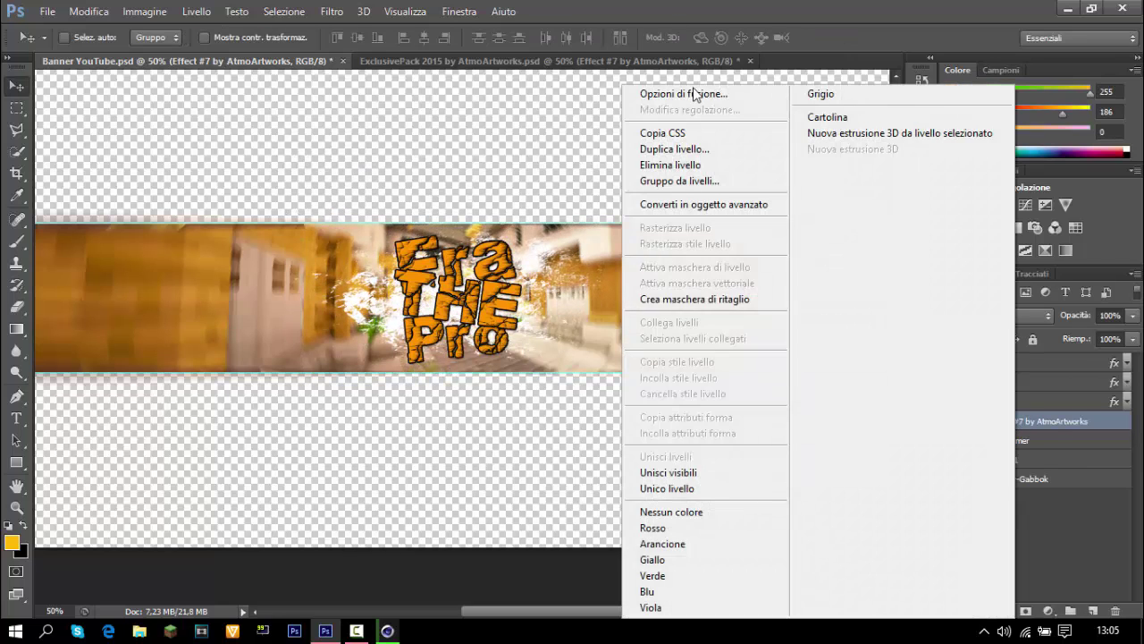
left_click(695, 94)
left_click(669, 419)
left_click(1002, 275)
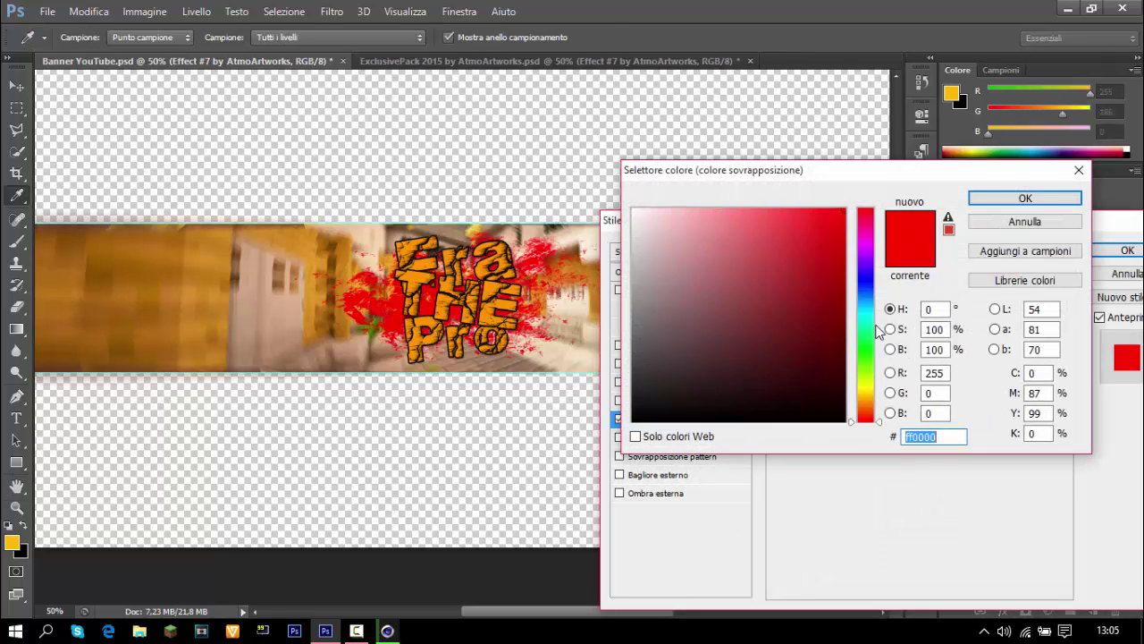
left_click_drag(874, 385, 871, 400)
left_click(867, 315)
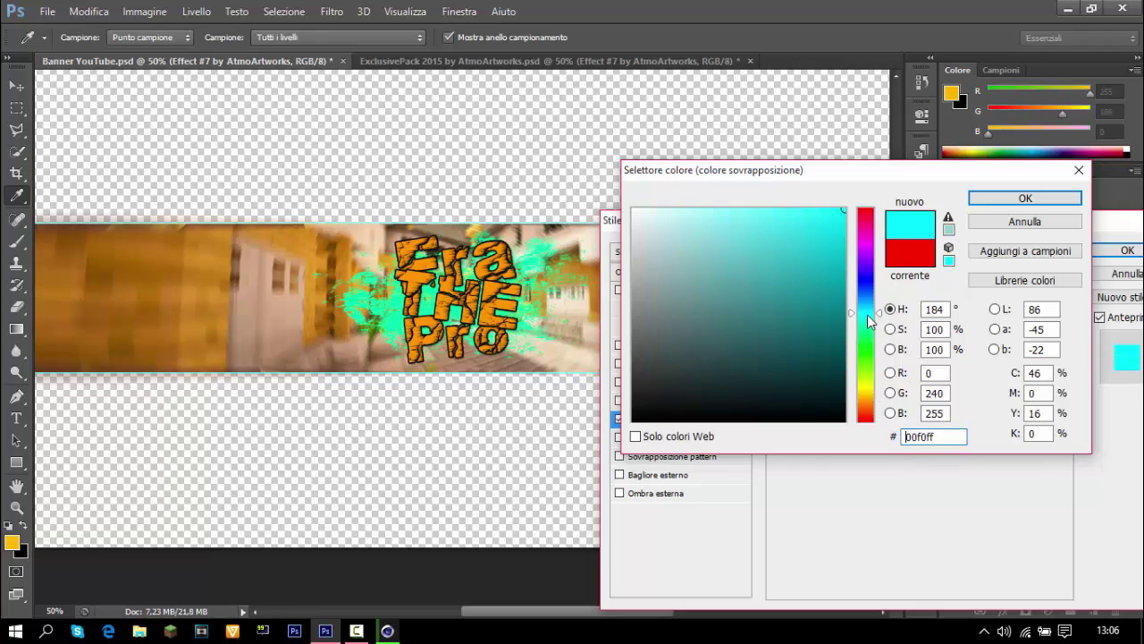
left_click_drag(867, 315, 875, 413)
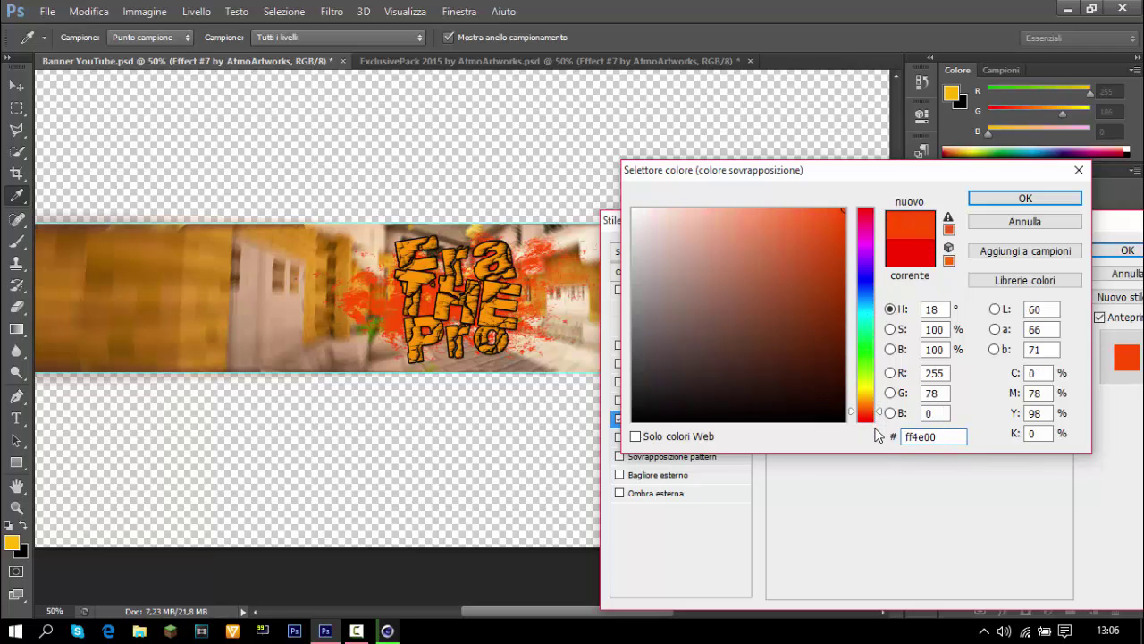
left_click(677, 262)
left_click(1025, 198)
left_click(1127, 250)
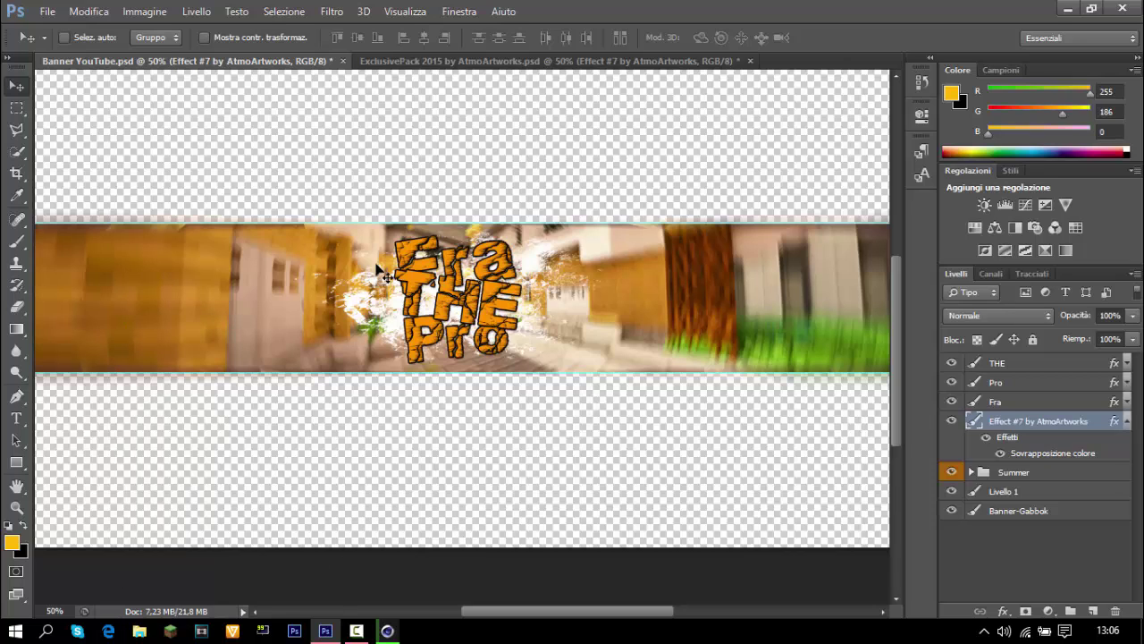
Place the YouTube-icon-full_color and Facebook_like_thumb images from the Immagini folder, scaled small and slightly tilted near the banner's tree trunk
left_click(47, 18)
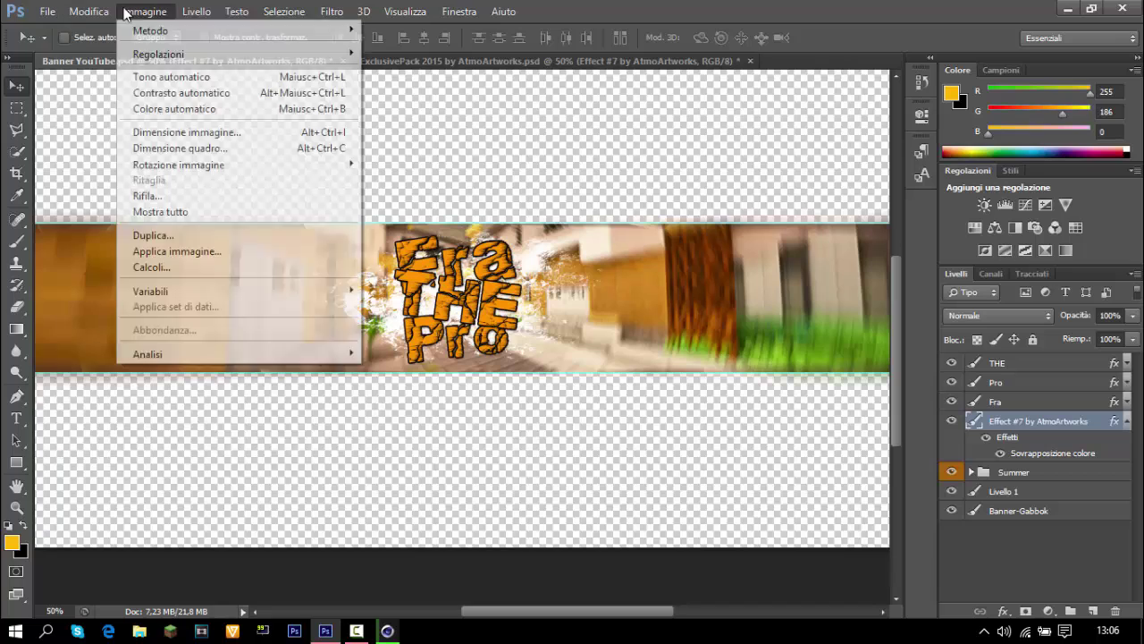
left_click(45, 12)
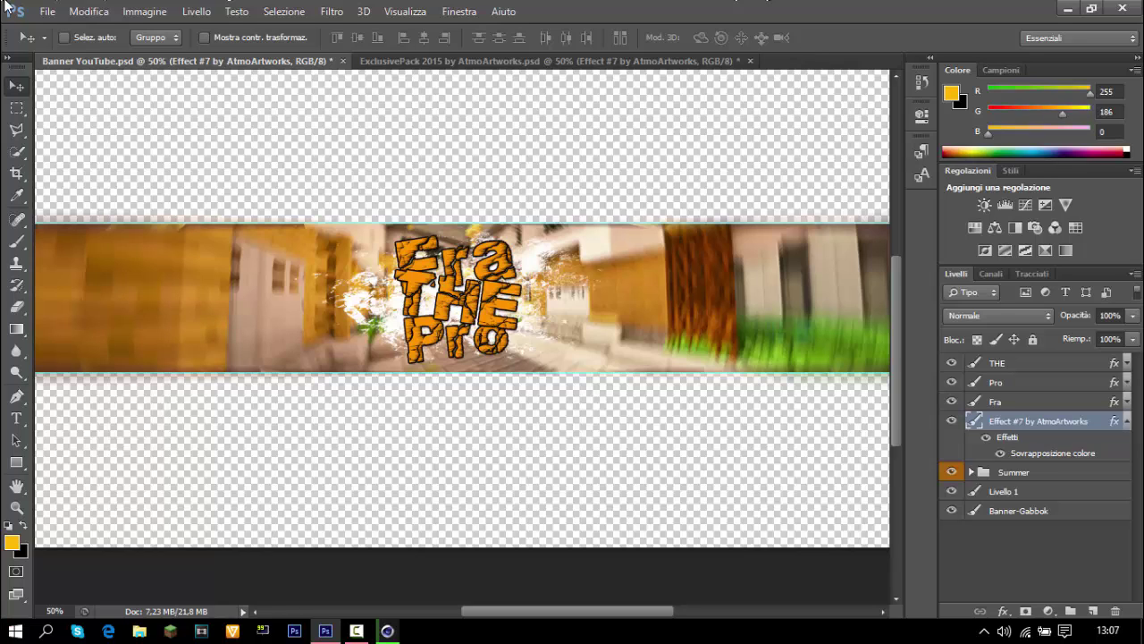
left_click(46, 11)
left_click(85, 282)
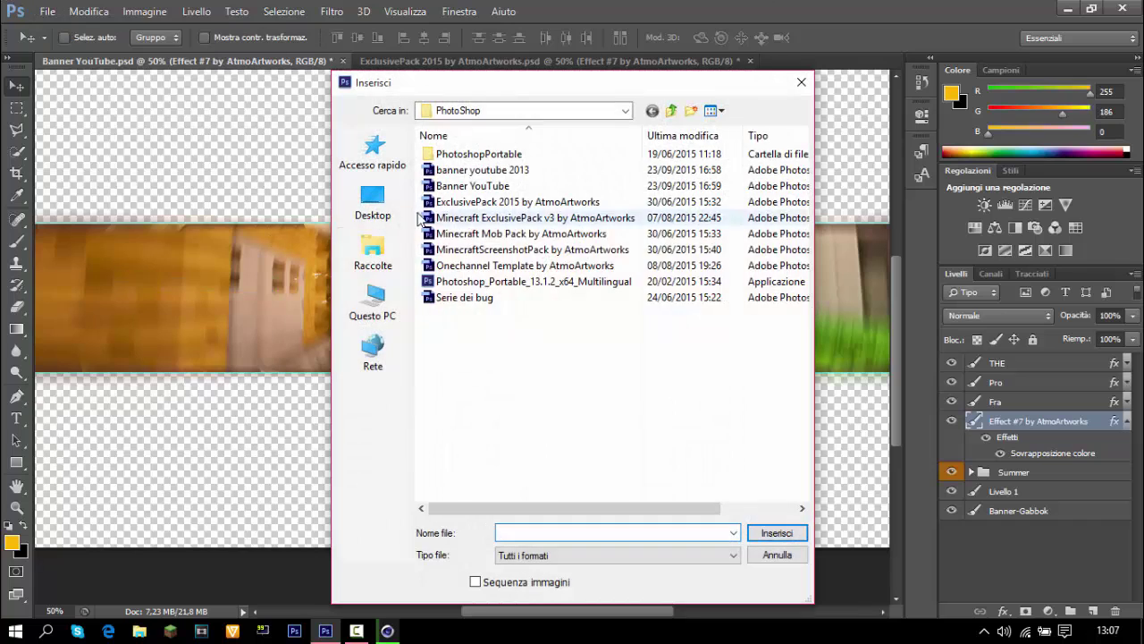
left_click(373, 201)
left_click(373, 252)
double_click(535, 185)
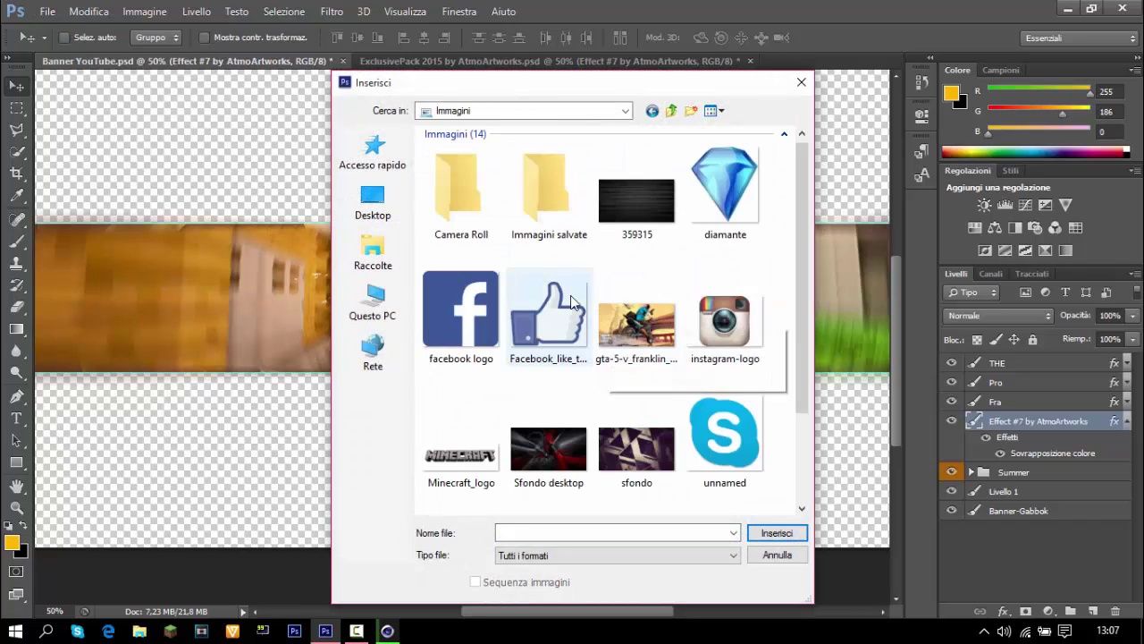
scroll(600, 399, "down", 3)
double_click(548, 441)
left_click_drag(247, 486, 754, 282)
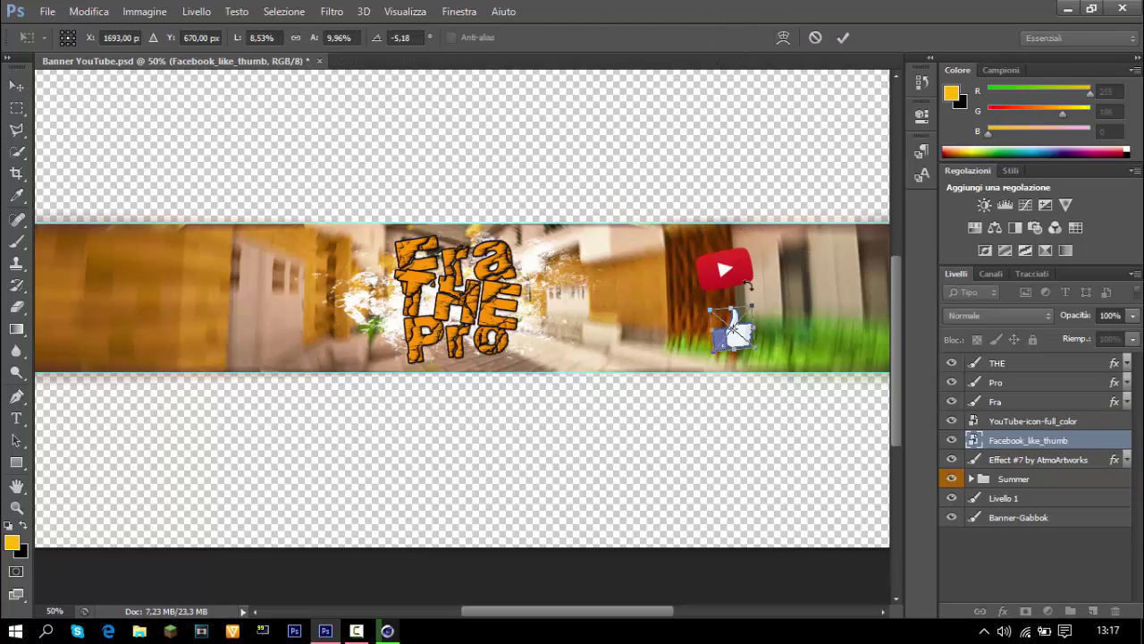
key("Return")
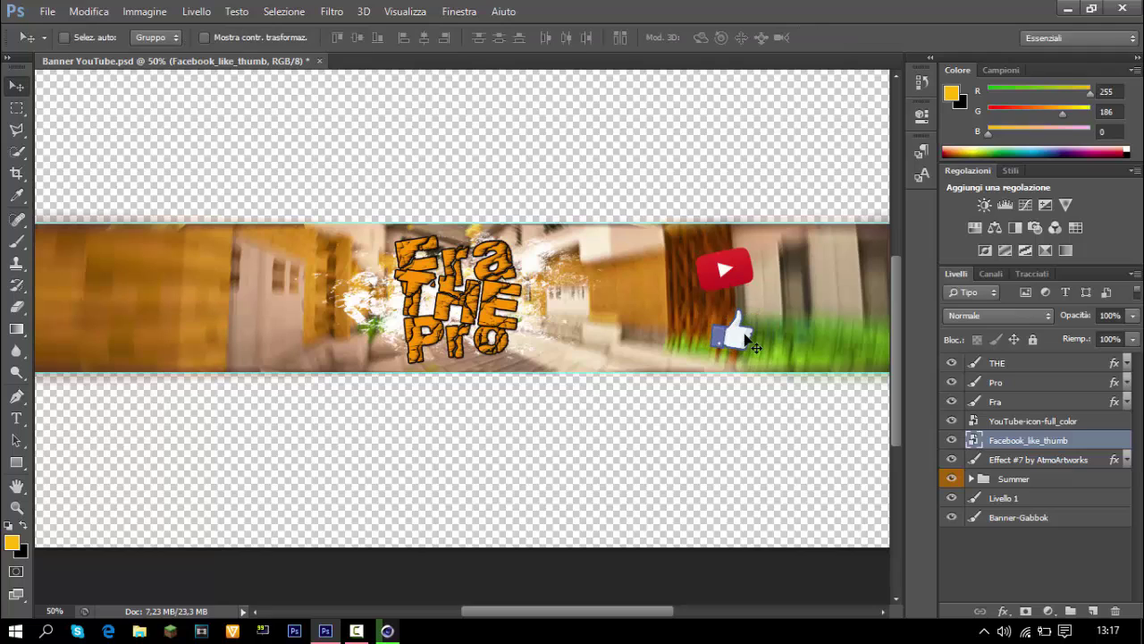
Open ExclusivePack 2015 by AtmoArtworks from the PhotoShop folder inside the desktop's YouTube folder
left_click(48, 11)
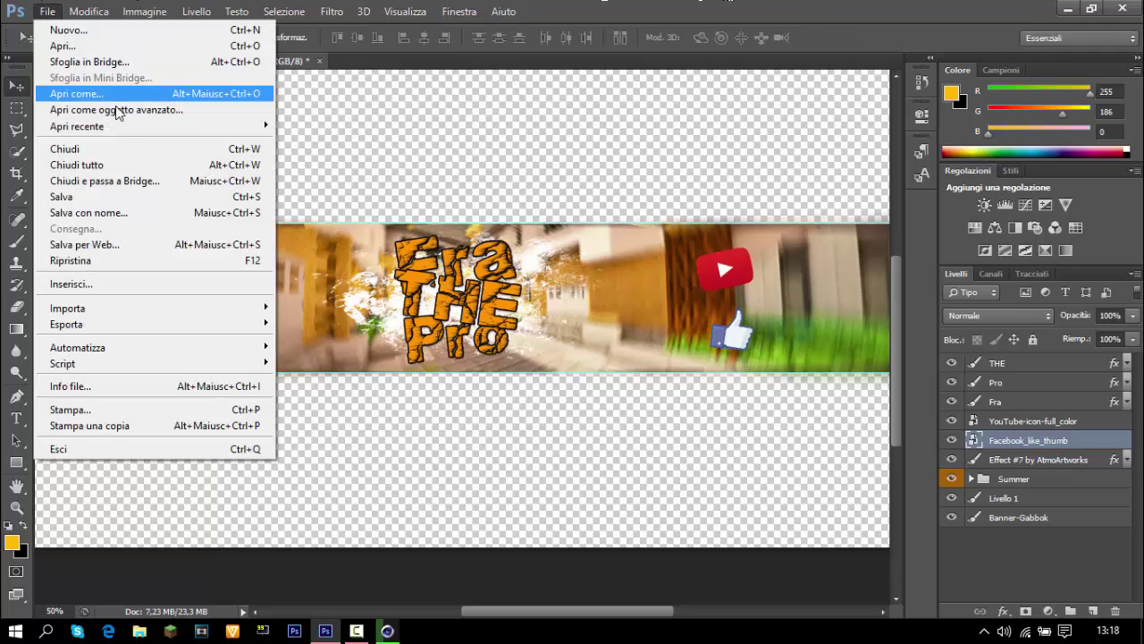
left_click(72, 46)
left_click(378, 207)
double_click(497, 329)
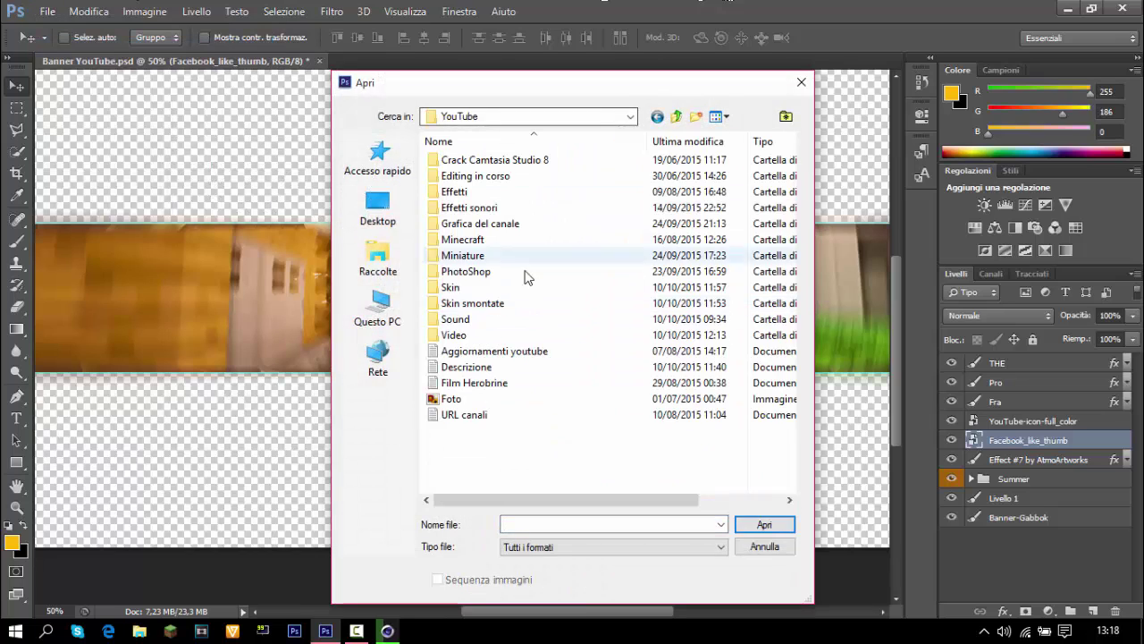
double_click(526, 268)
double_click(598, 211)
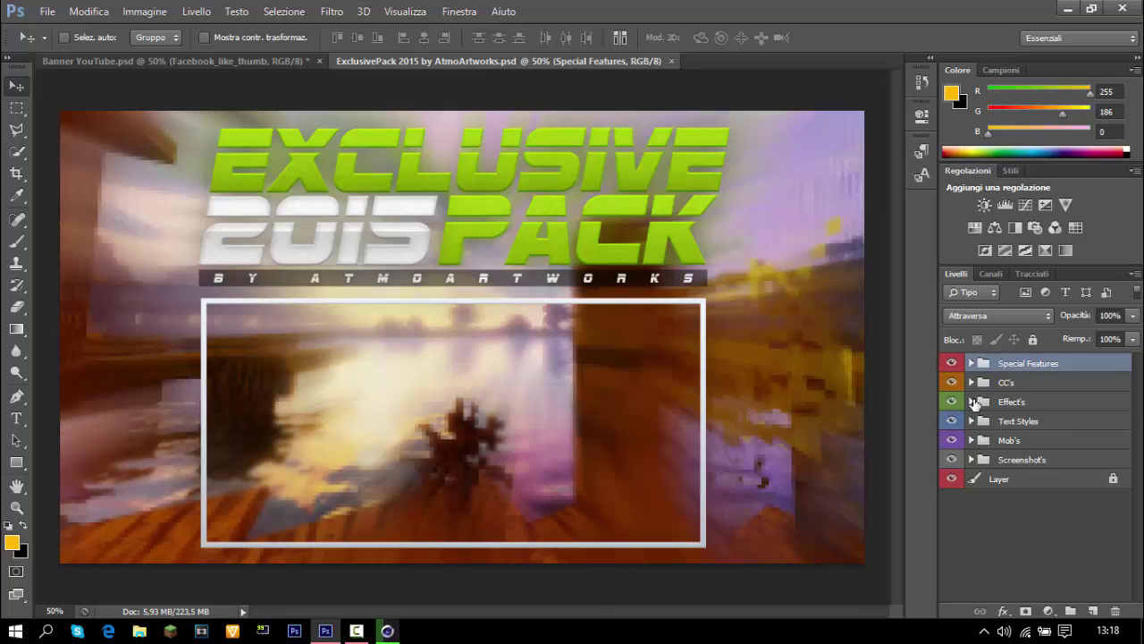
Expand the Effect's group, then show and select Effect #13
left_click(972, 401)
left_click(951, 578)
right_click(1028, 578)
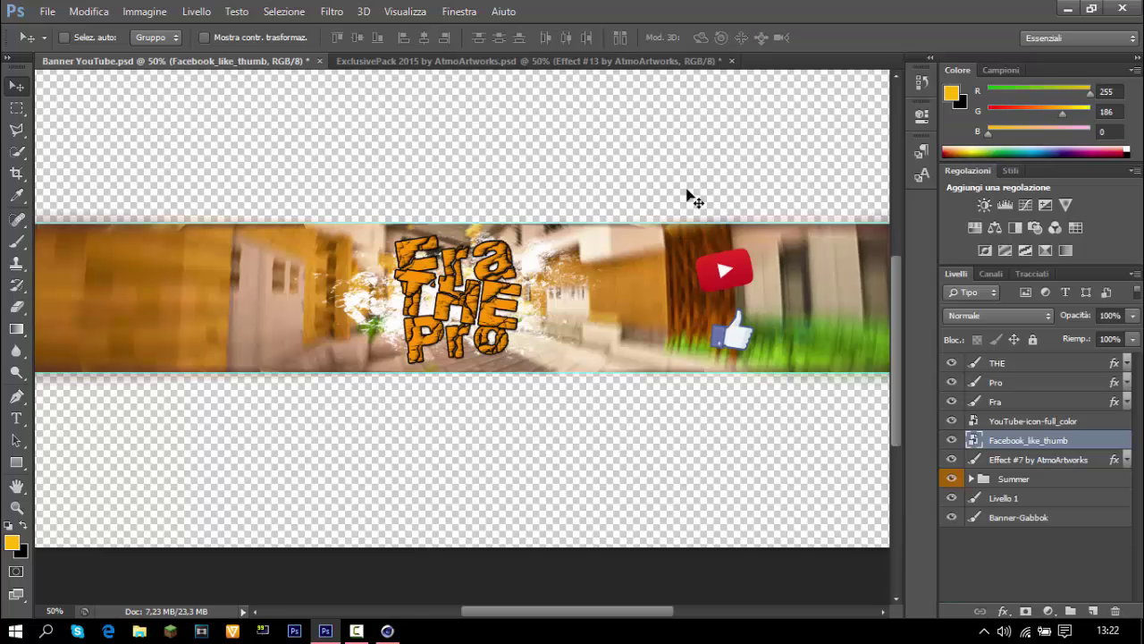
Switch to Cinema 4D and save the character render as a PNG still image with alpha channel, named FraThePro, in the YouTube Skin folder
left_click(381, 634)
left_click(93, 36)
left_click(110, 83)
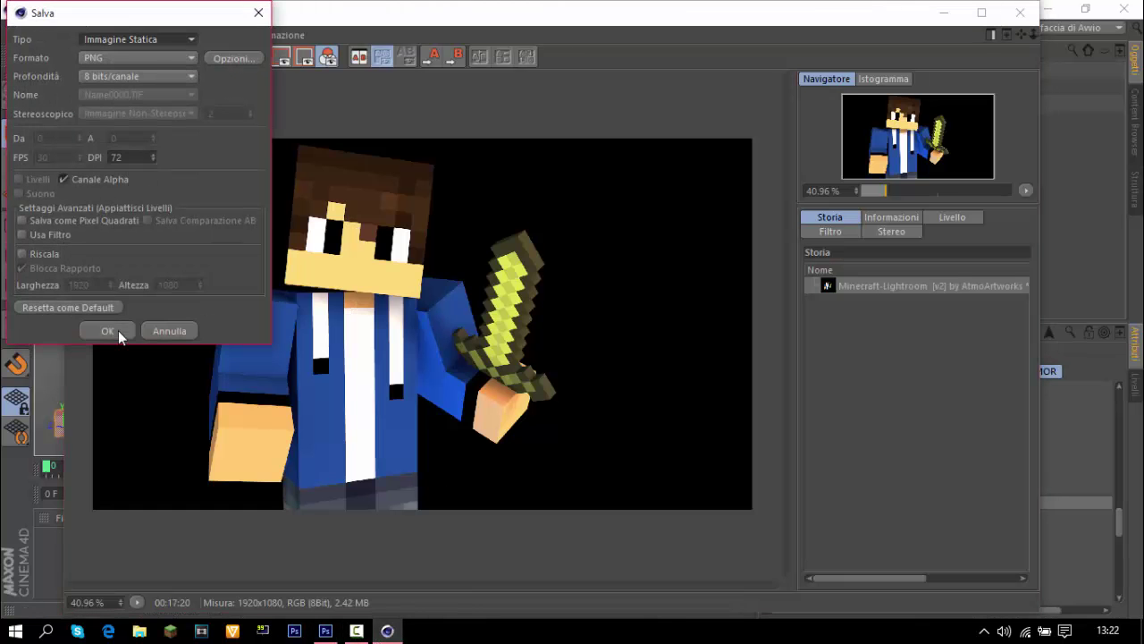
left_click(117, 331)
left_click(240, 67)
double_click(322, 274)
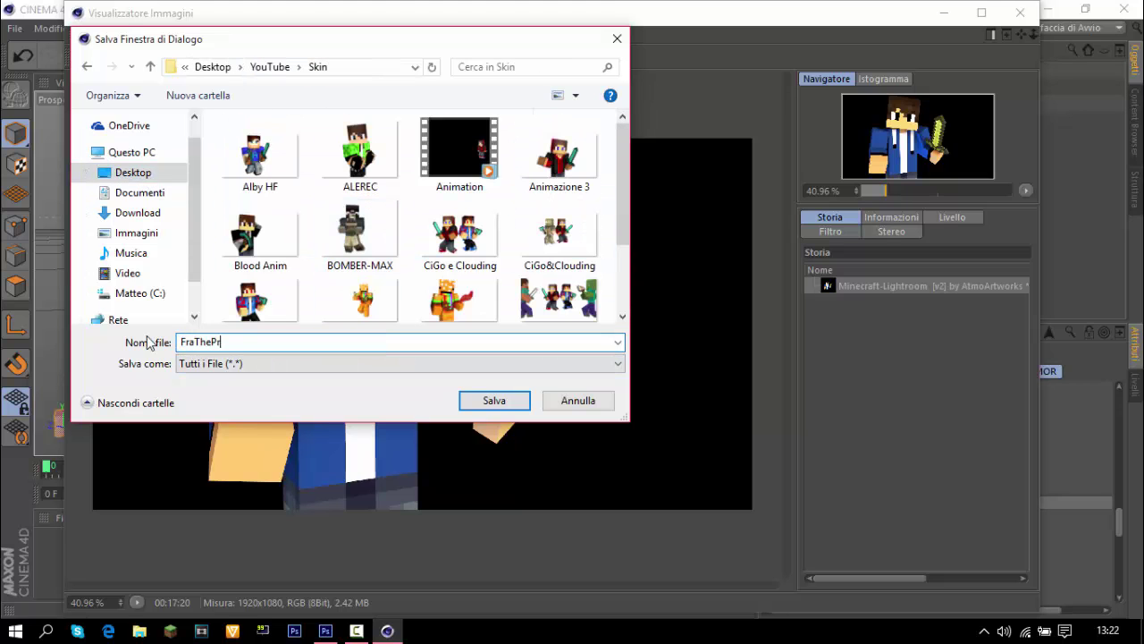
left_click(494, 399)
Close the render viewer and exit Cinema 4D
left_click(1020, 12)
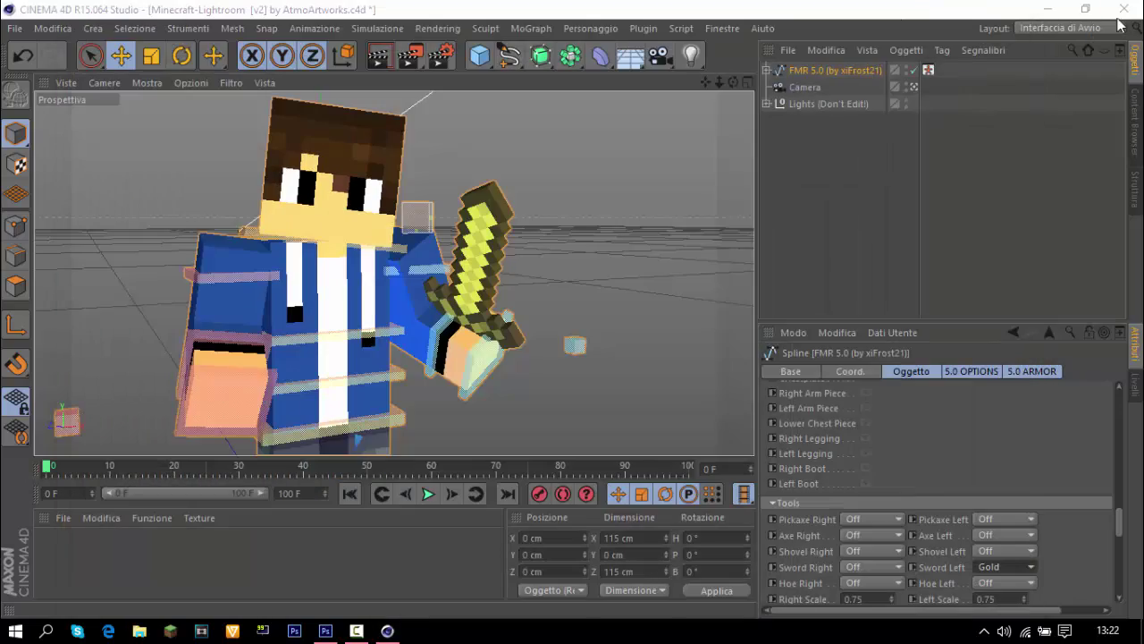
left_click(1123, 9)
left_click(647, 390)
Place the saved FraThePro character render from the YouTube folder into Banner YouTube.psd in Photoshop
left_click(64, 11)
mouse_move(48, 11)
left_click(85, 283)
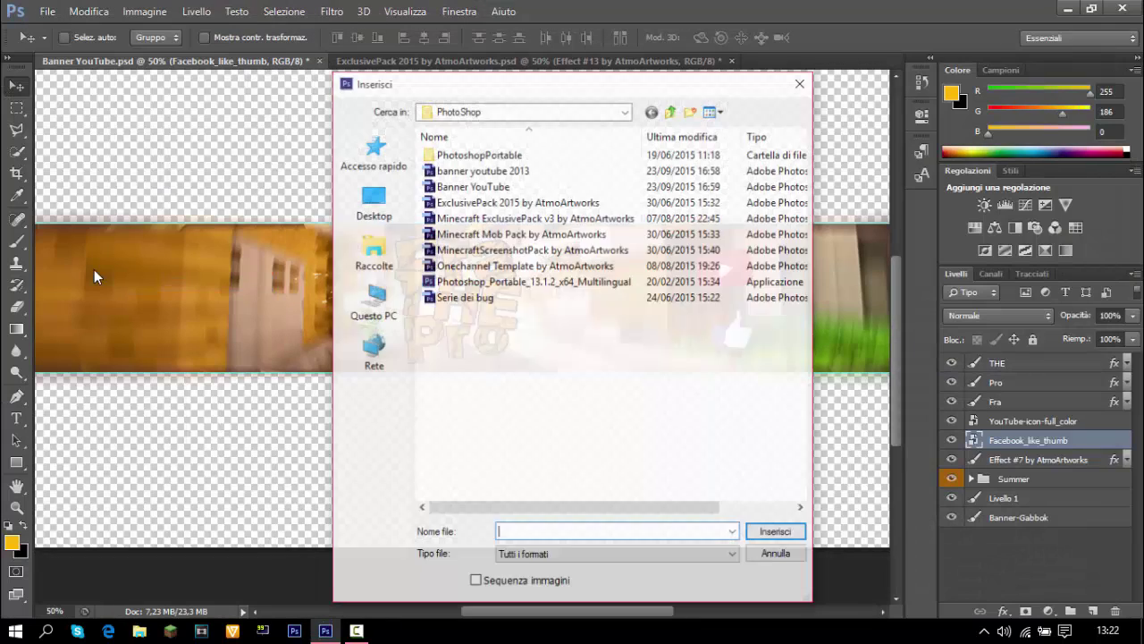
left_click(373, 201)
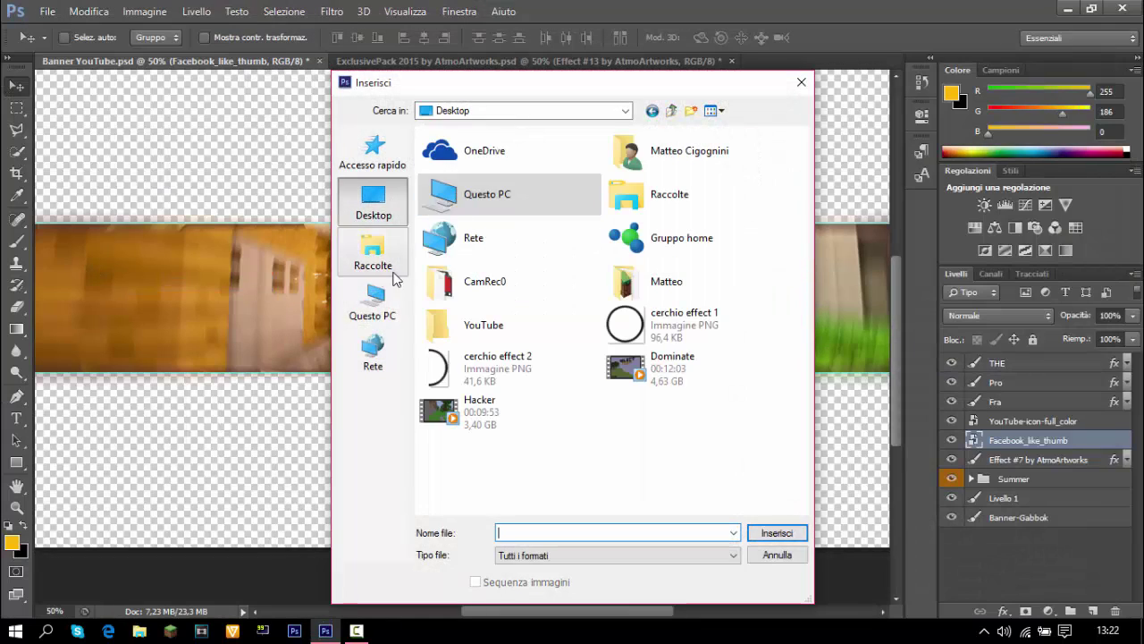
double_click(483, 324)
double_click(542, 406)
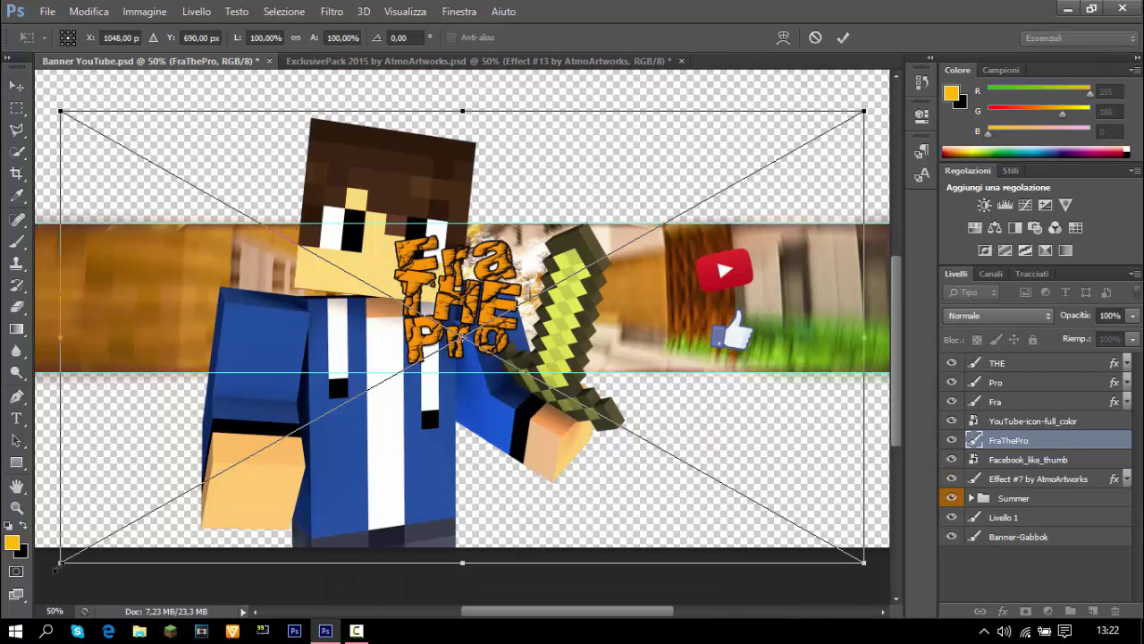
Scale the FraThePro character to about 33% to fit the banner height, and position it to the left of the text
left_click_drag(59, 564, 624, 237)
left_click_drag(781, 212, 322, 346)
left_click_drag(394, 248, 422, 224)
left_click_drag(358, 284, 346, 287)
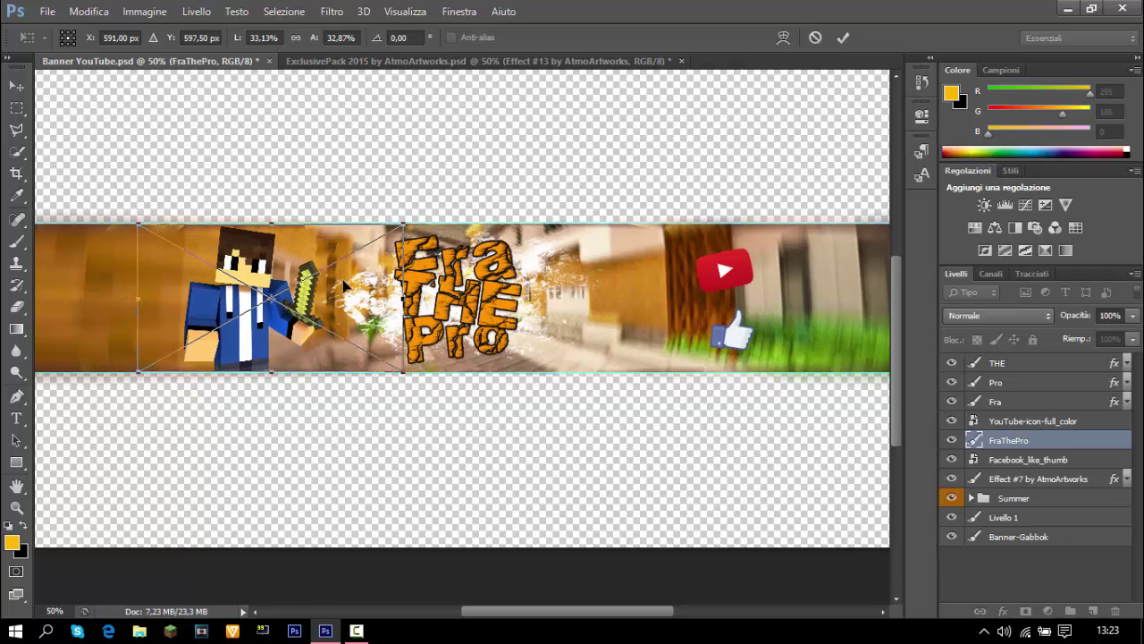
key("Return")
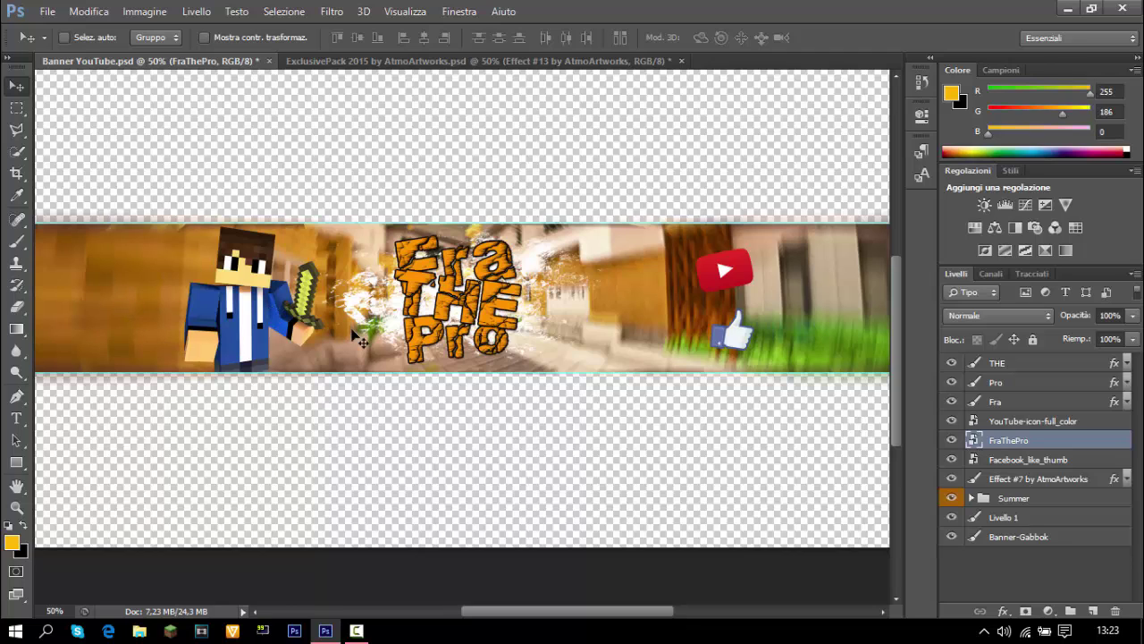
left_click_drag(268, 329, 260, 329)
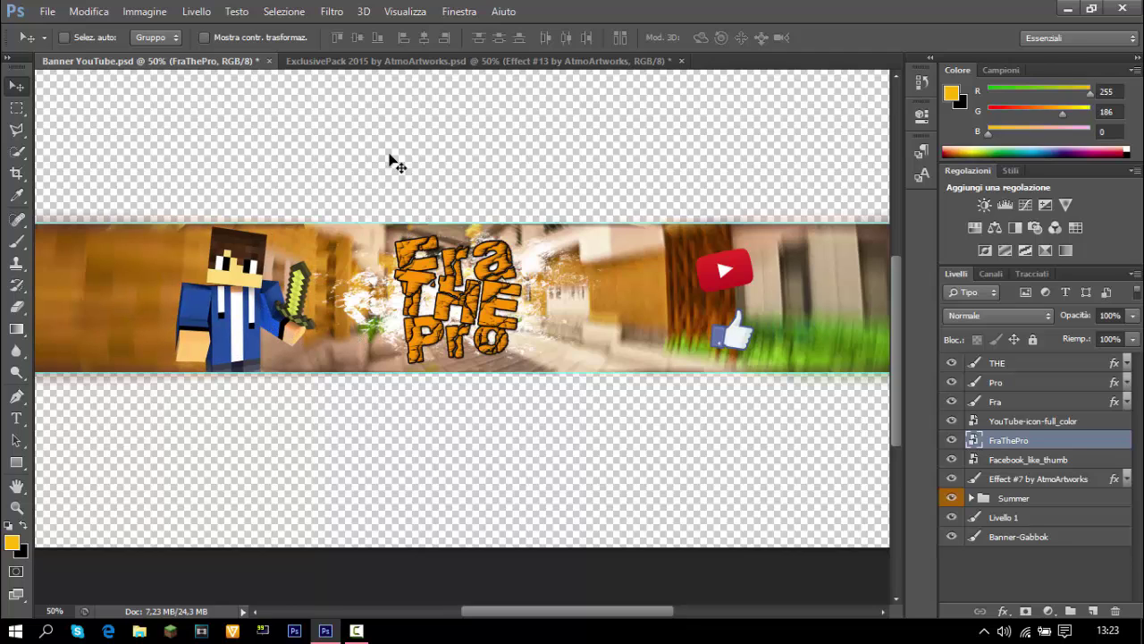